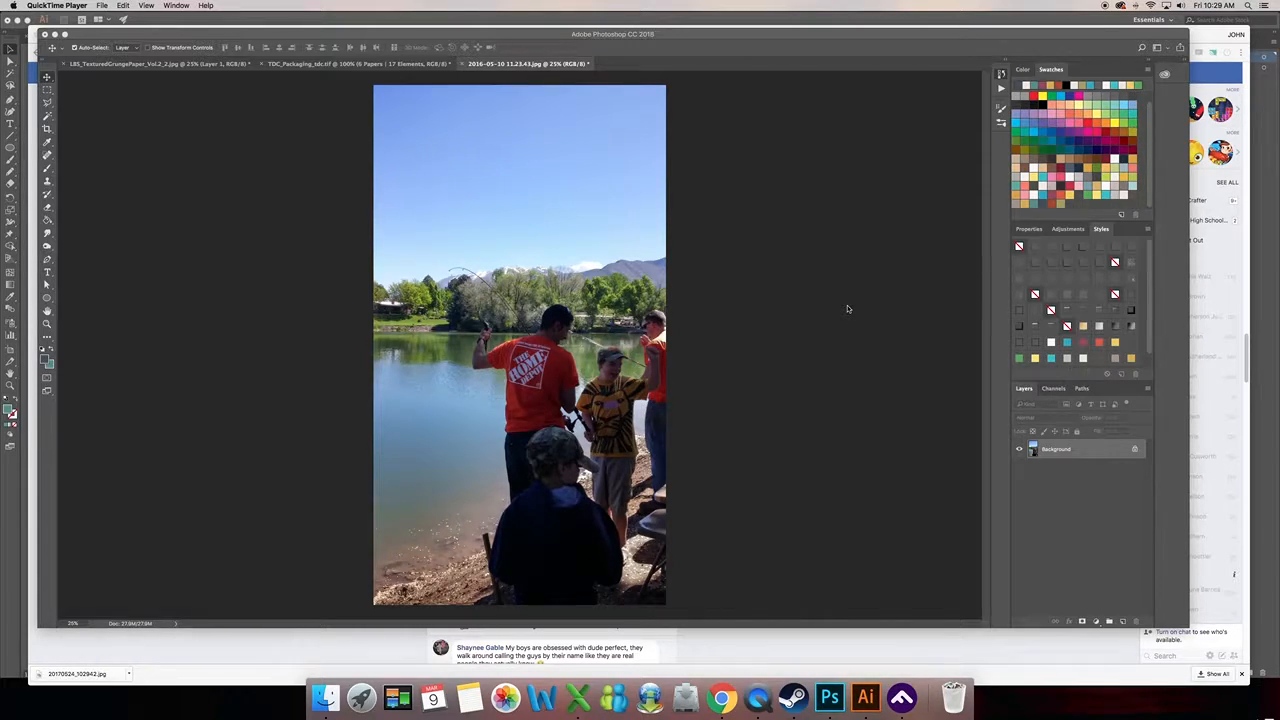
- View the Love to Fish kit packaging document and return to the fishing photo
click(312, 64)
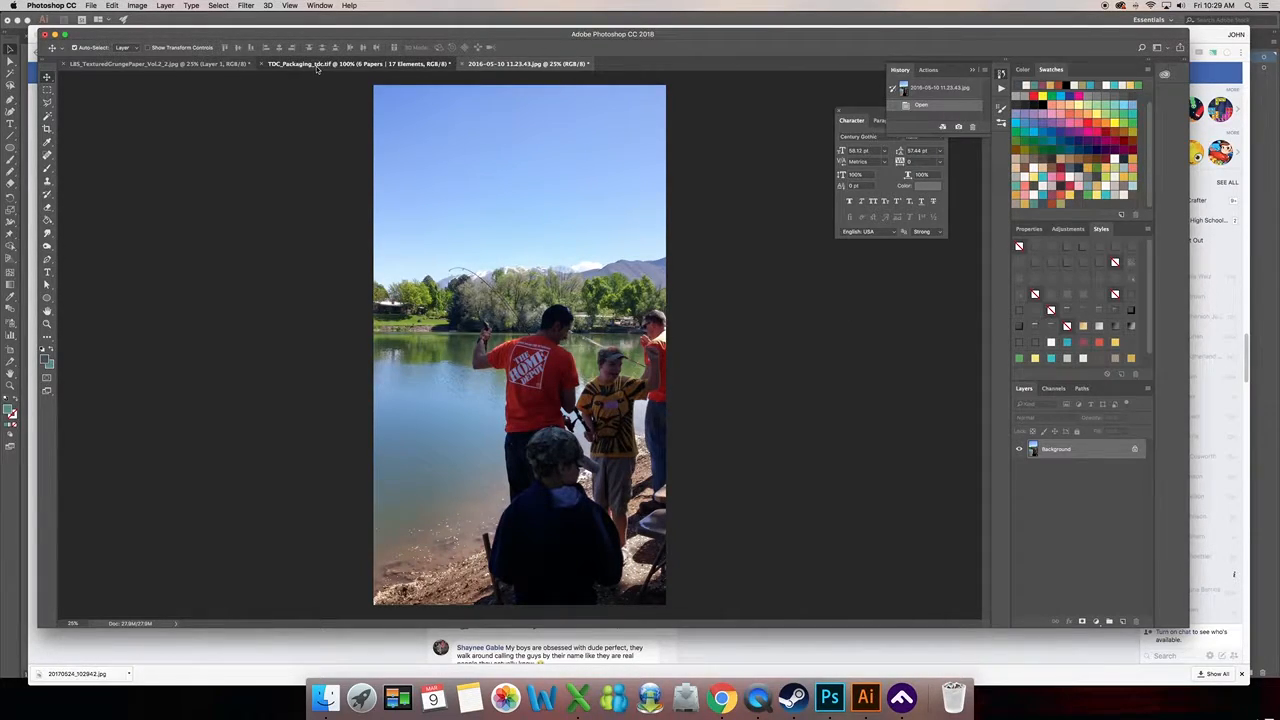
click(316, 64)
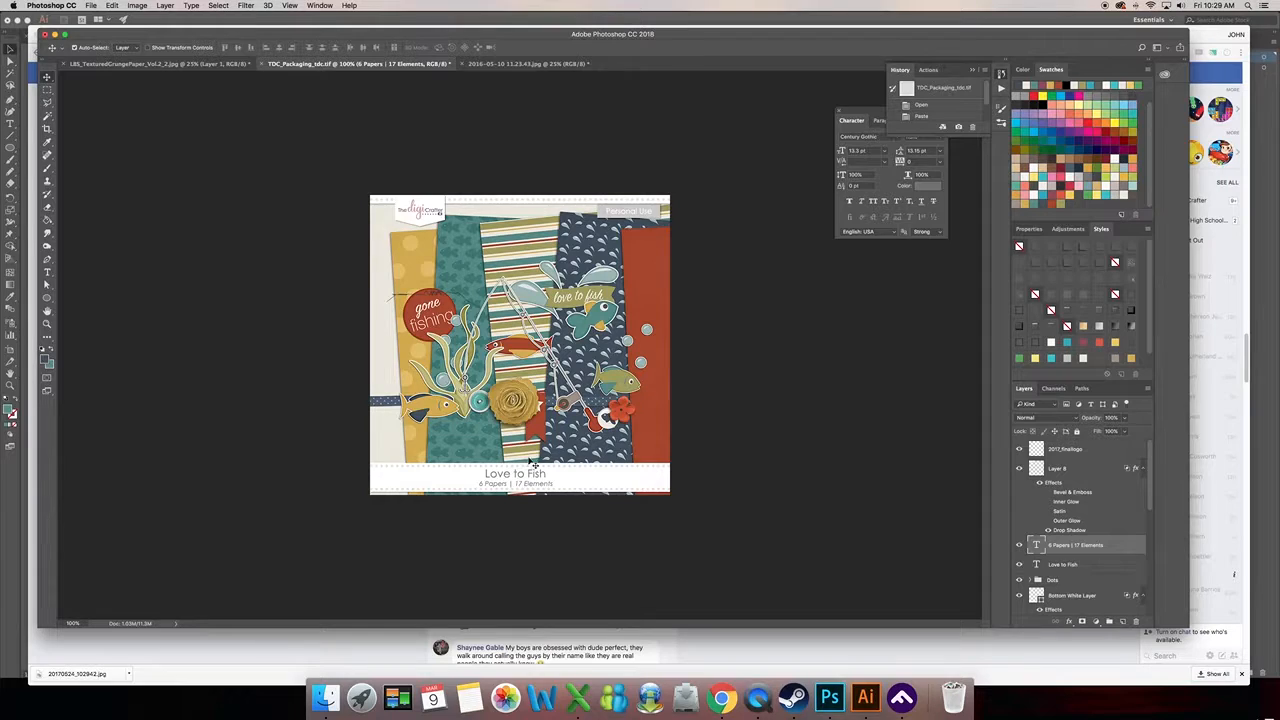
click(518, 65)
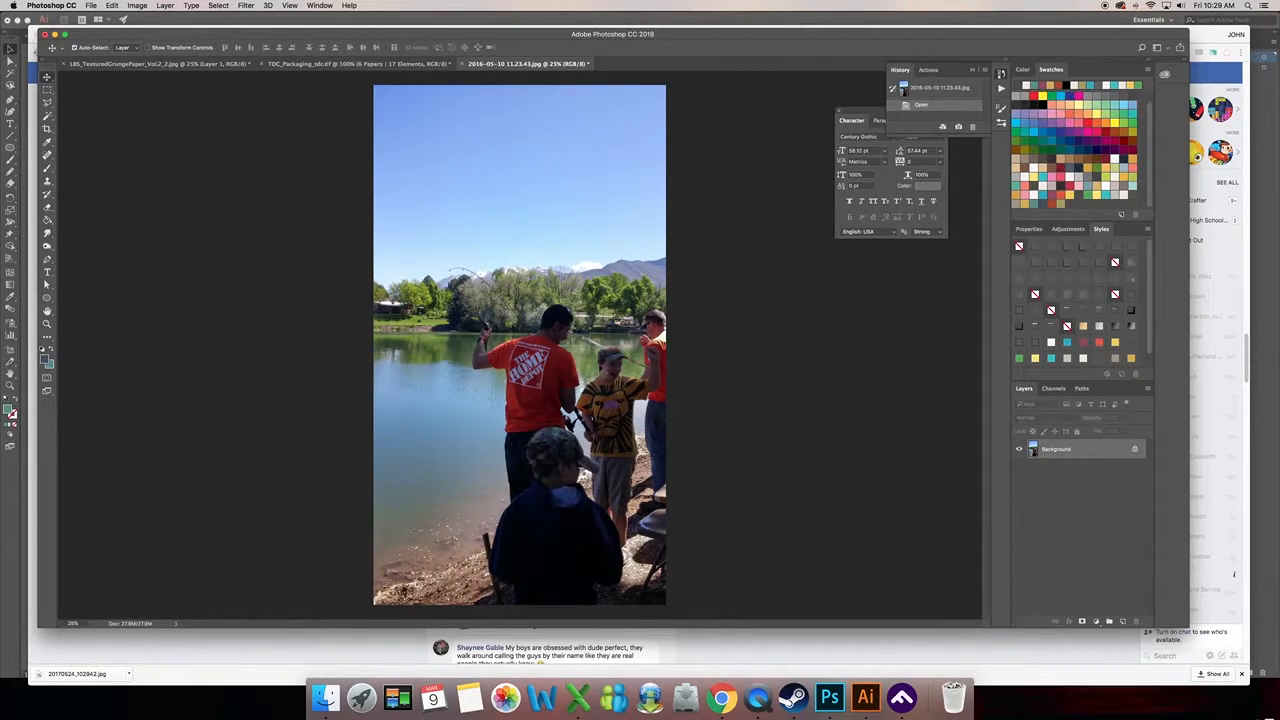
- Crop the fishing photo to a full-width rectangle from the lower sky to the foreground boy's back, and clear the selection
key(m)
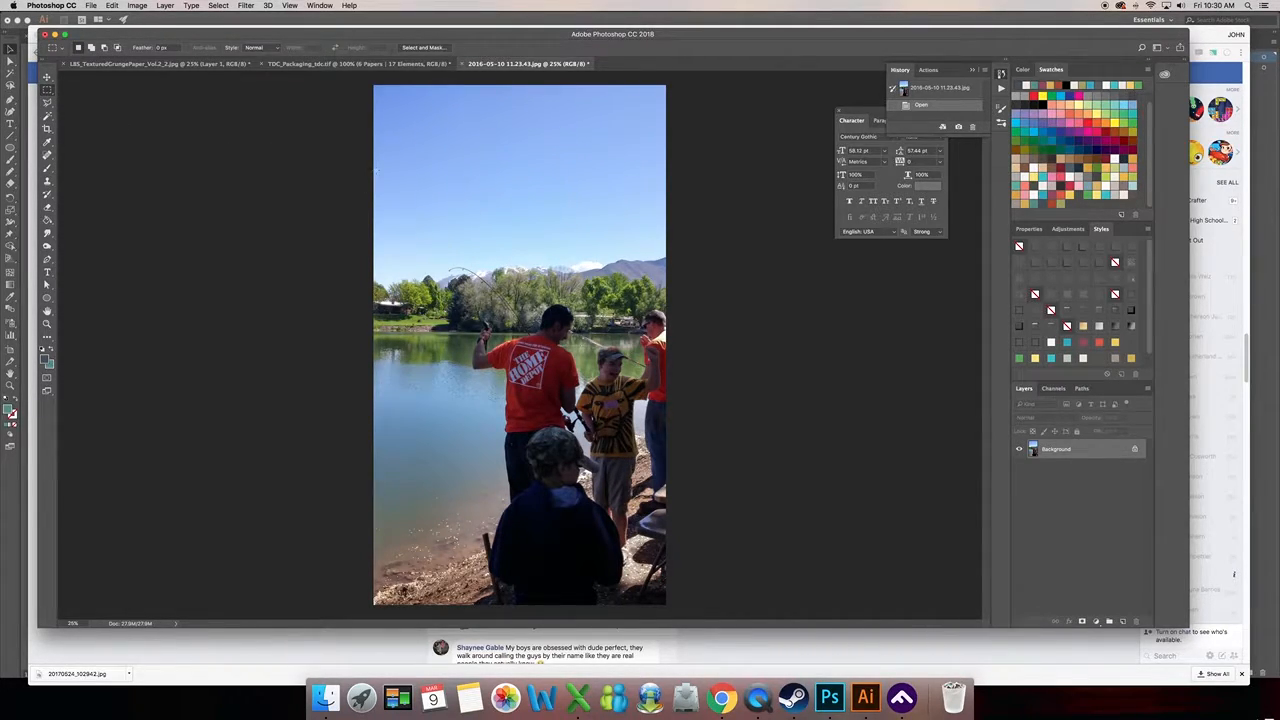
drag(374, 222, 689, 541)
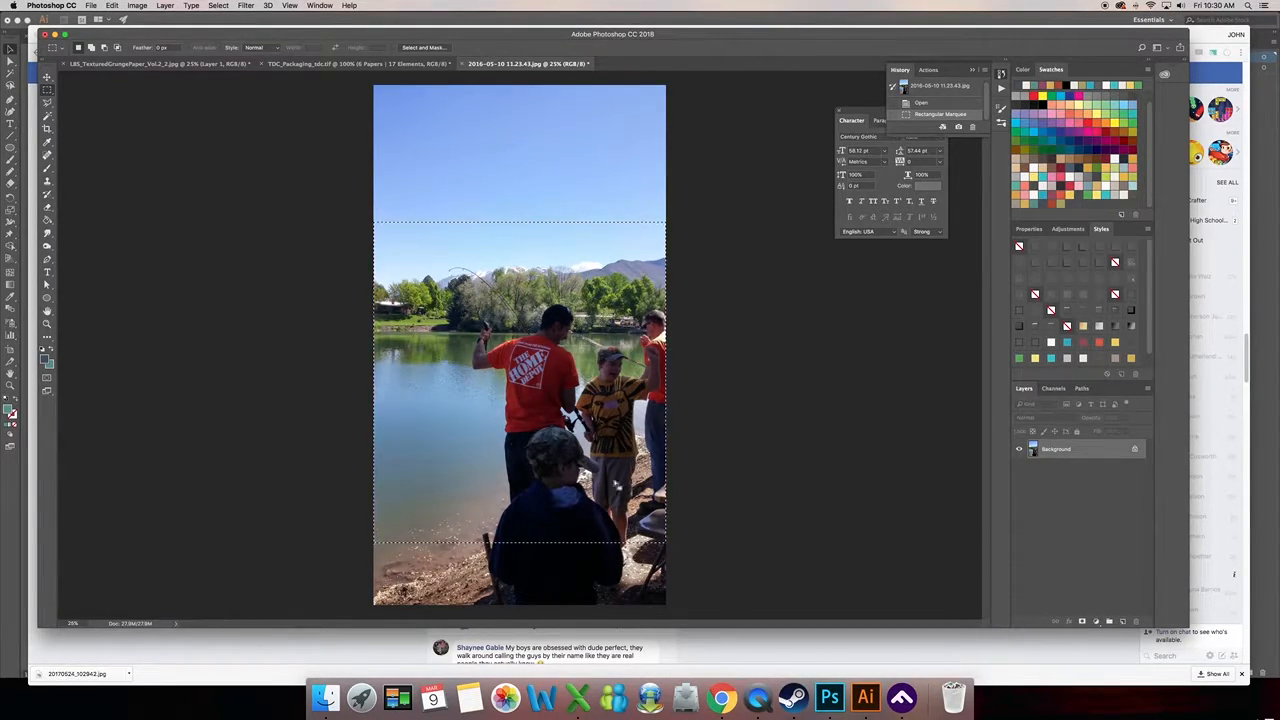
click(137, 5)
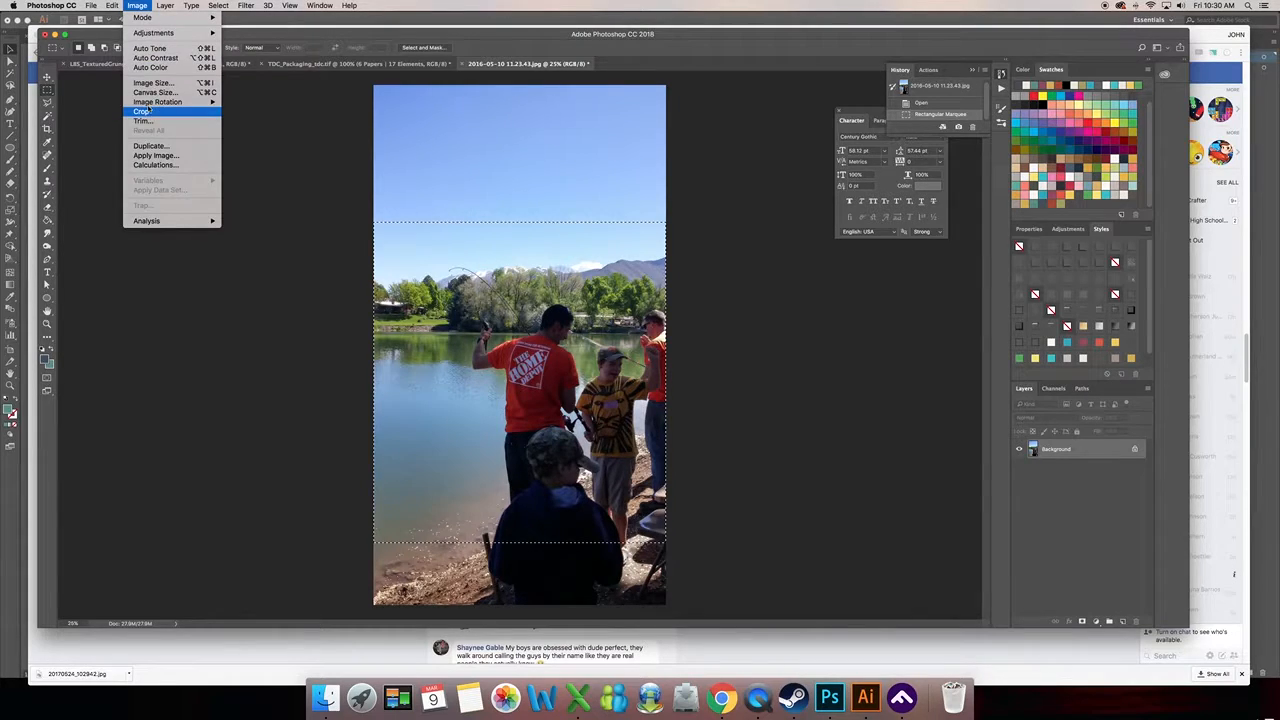
click(150, 113)
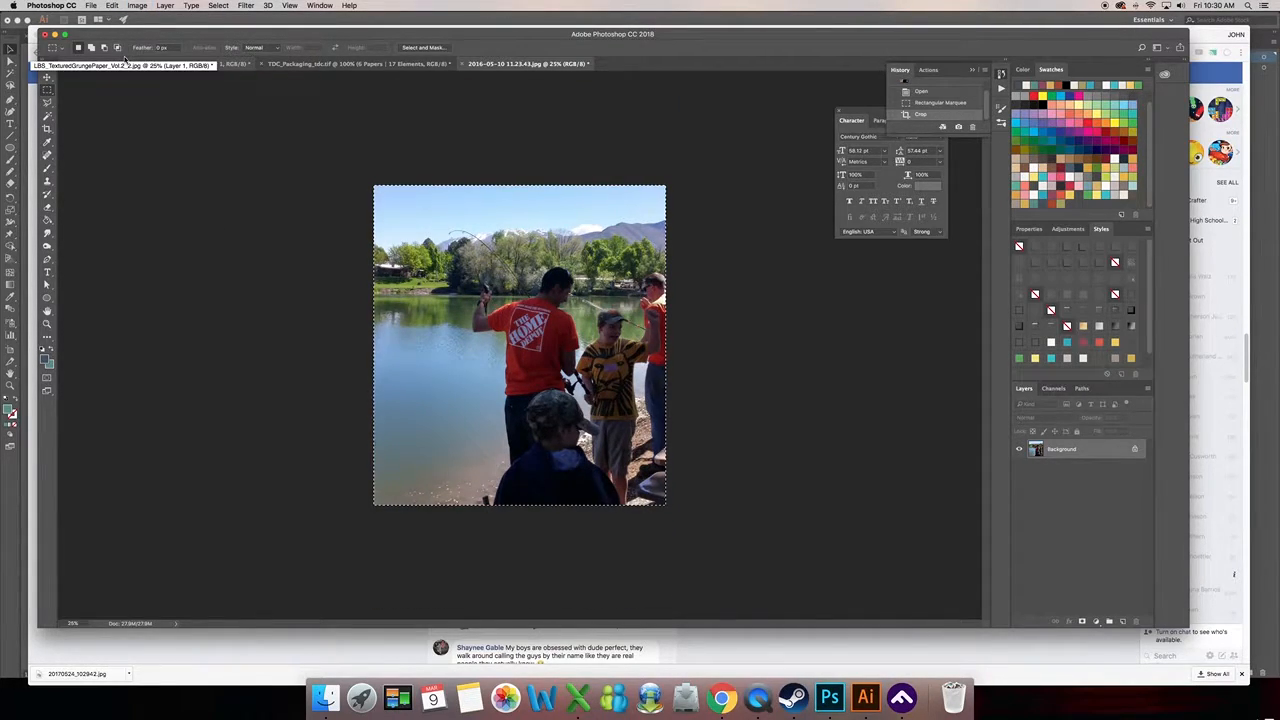
key(super+equal)
key(super+equal)
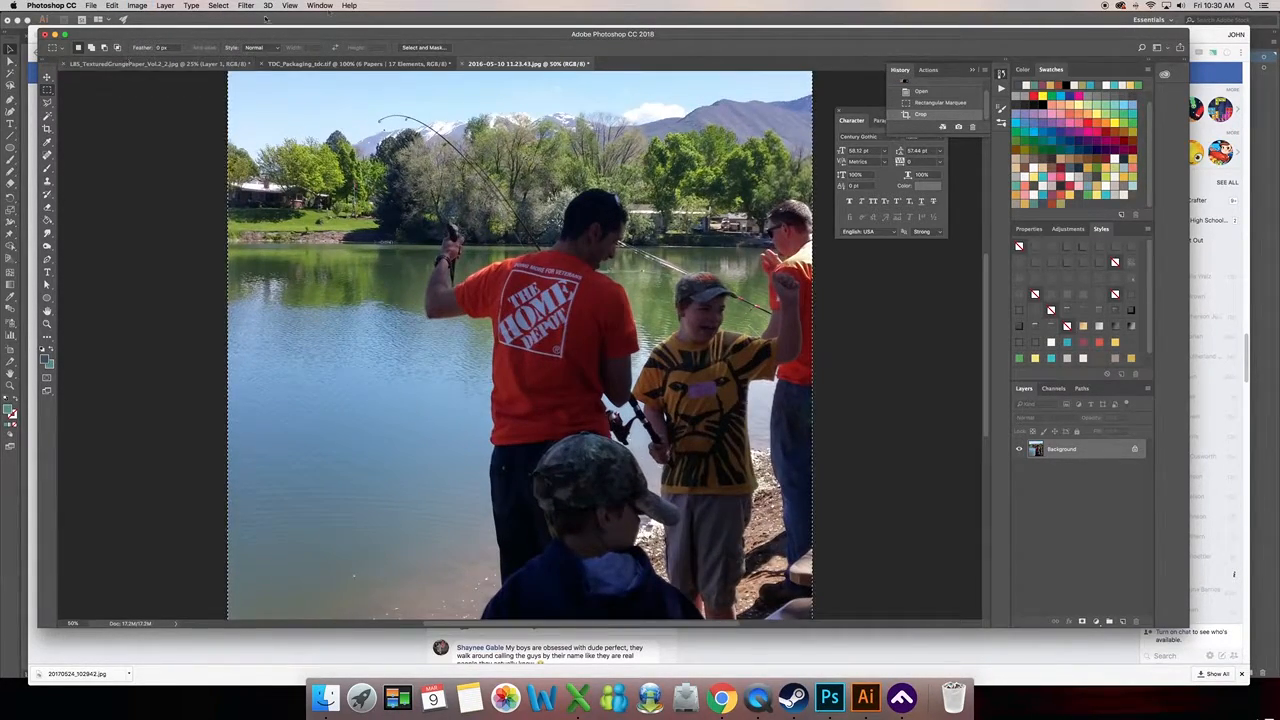
key(super+minus)
key(super+a)
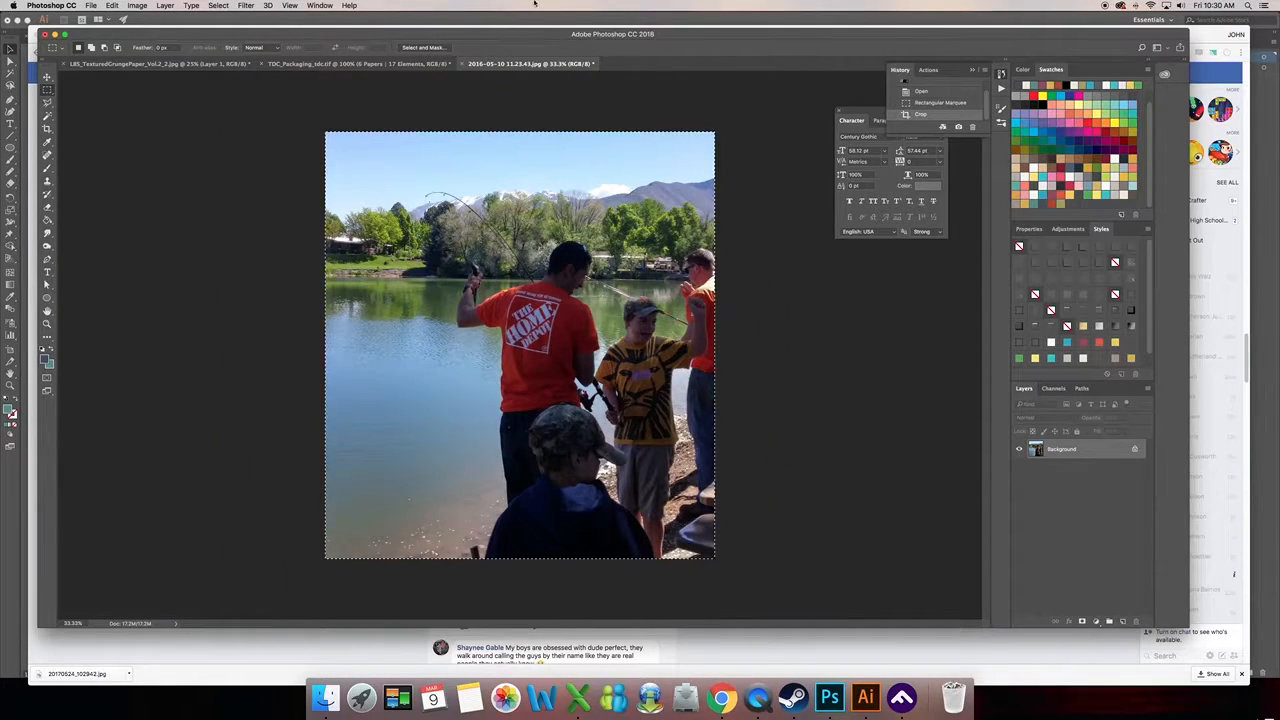
click(219, 6)
click(228, 26)
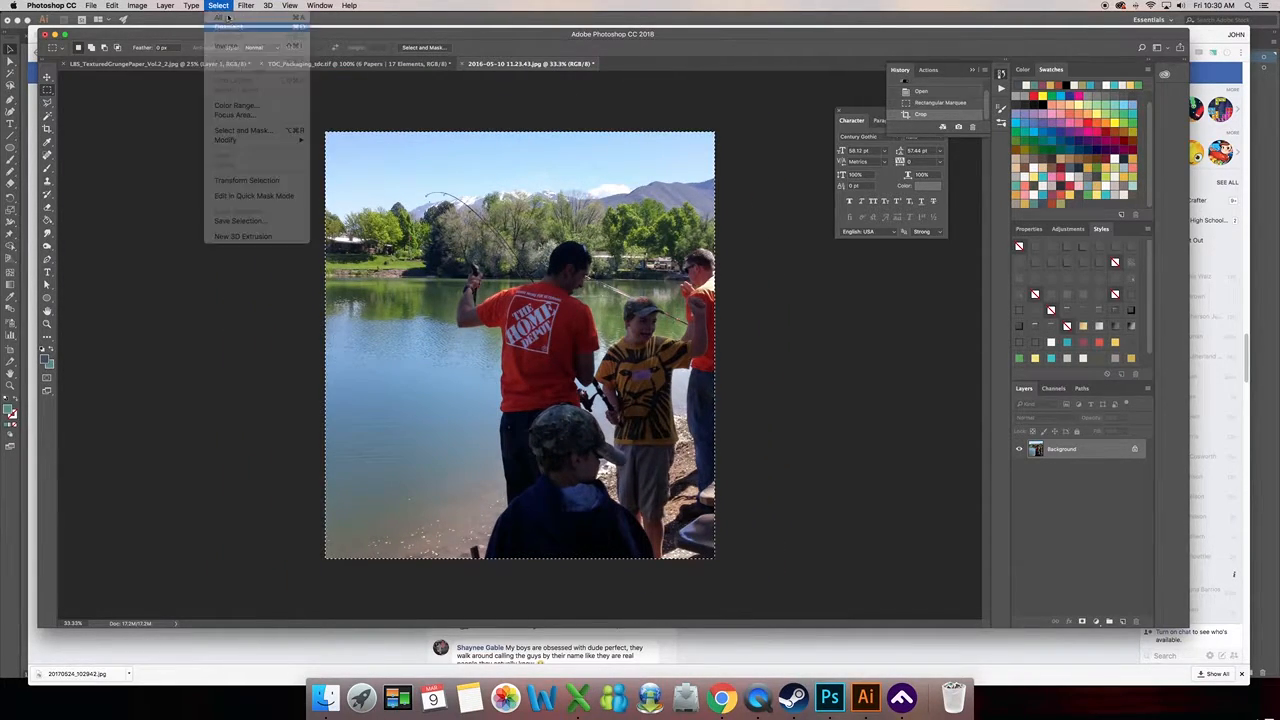
- Brighten the cropped photo with Levels, using midtones 1.18, input white 232 and output black about 18
click(136, 5)
mouse_move(168, 36)
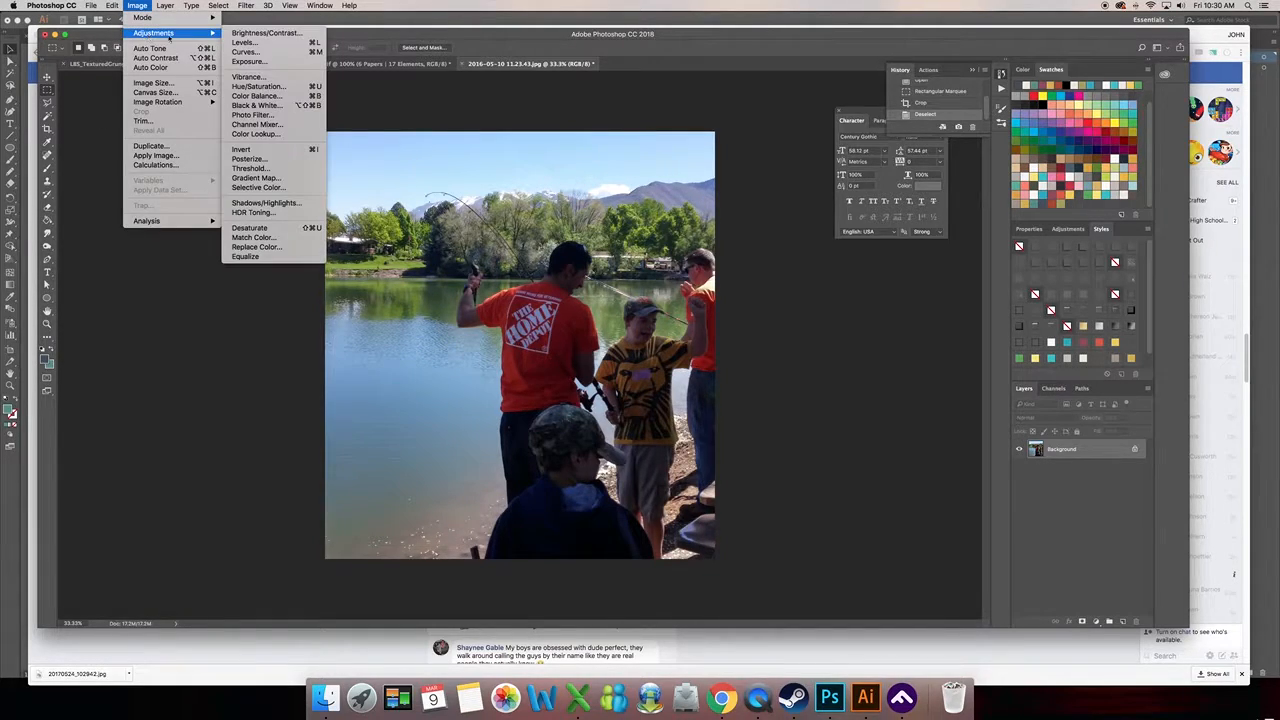
click(256, 45)
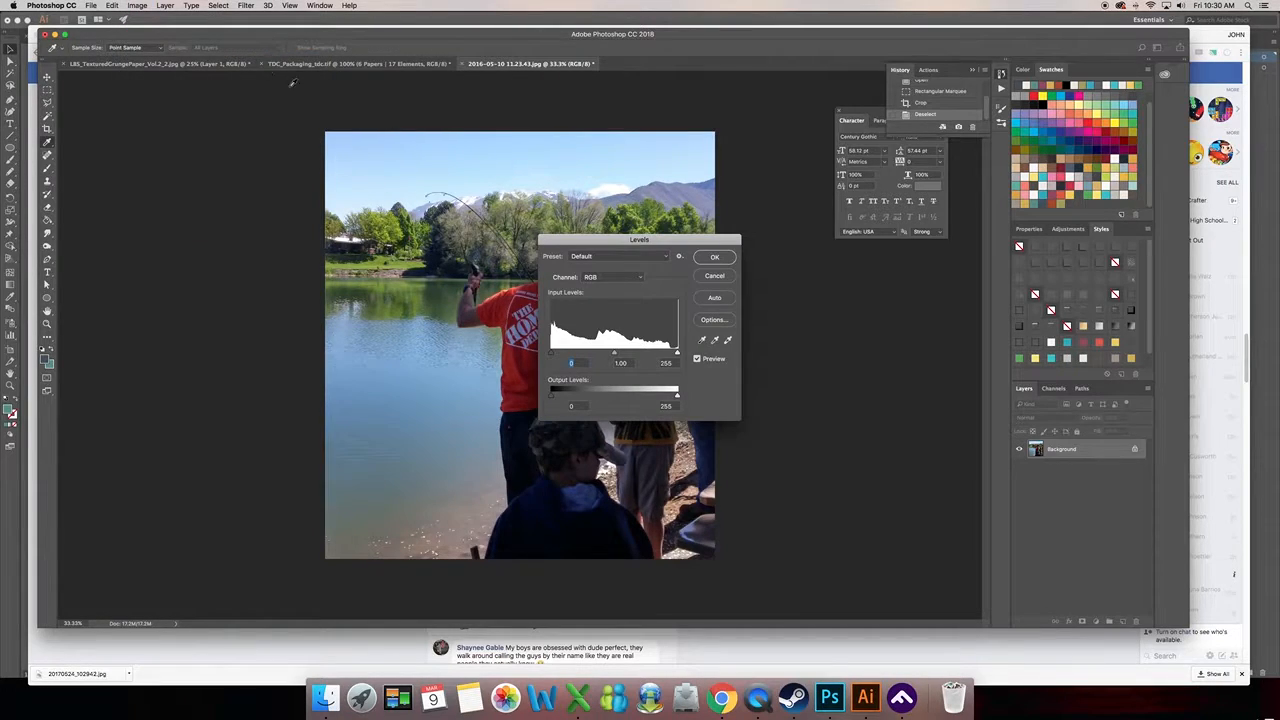
drag(627, 238, 836, 282)
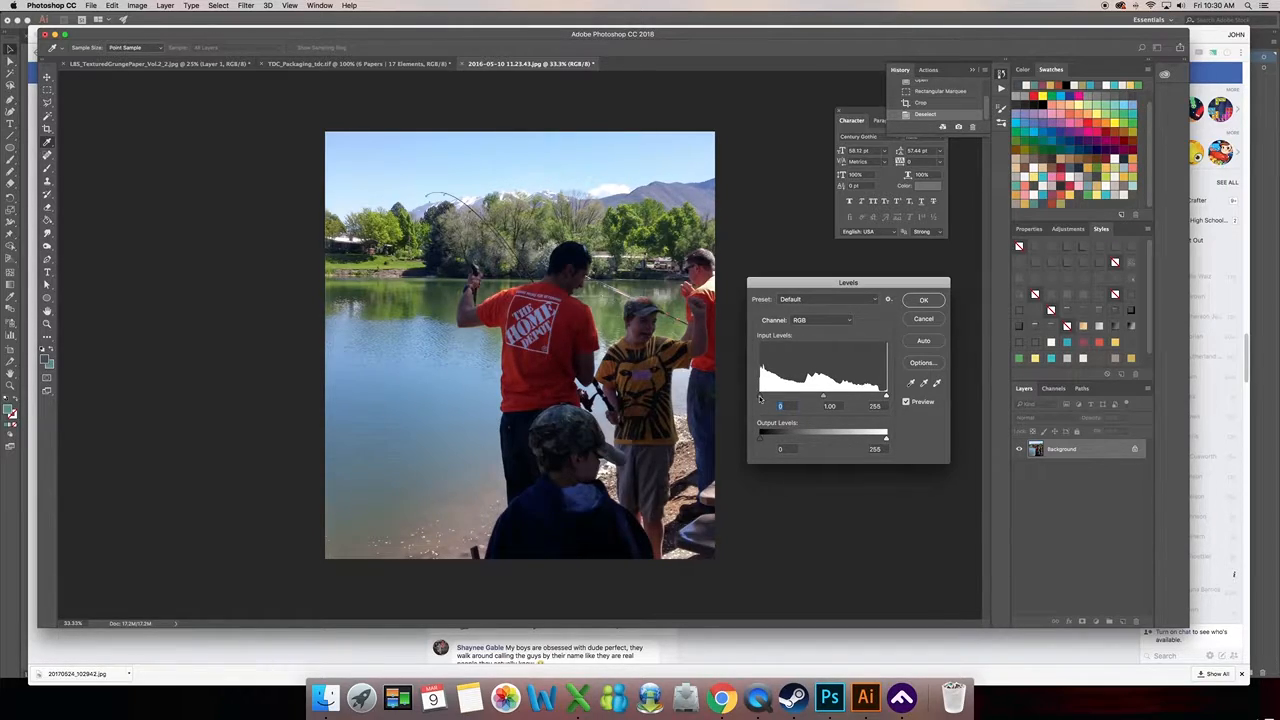
mouse_move(761, 397)
mouse_down()
mouse_move(785, 398)
mouse_move(757, 399)
mouse_up()
drag(885, 397, 821, 398)
mouse_move(759, 437)
mouse_down()
mouse_move(784, 440)
mouse_move(752, 440)
mouse_up()
mouse_move(886, 440)
mouse_down()
mouse_move(855, 441)
mouse_move(886, 440)
mouse_up()
drag(885, 397, 812, 398)
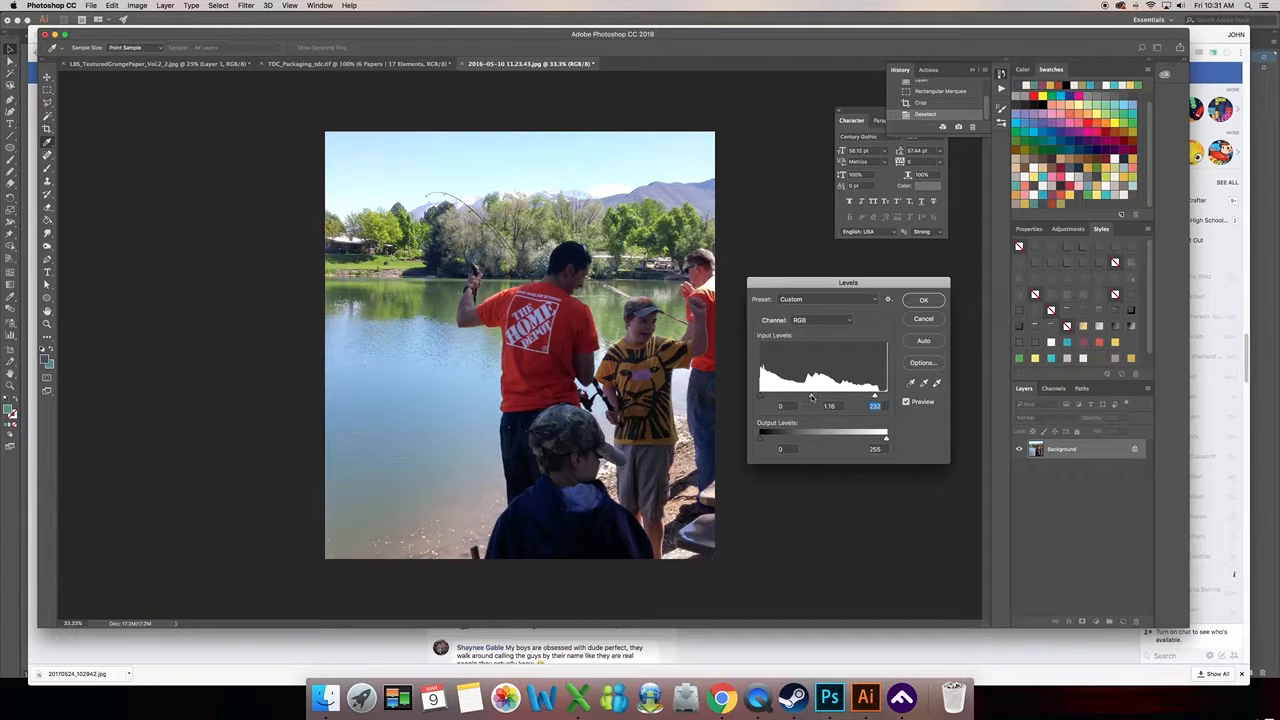
click(811, 397)
drag(762, 440, 768, 440)
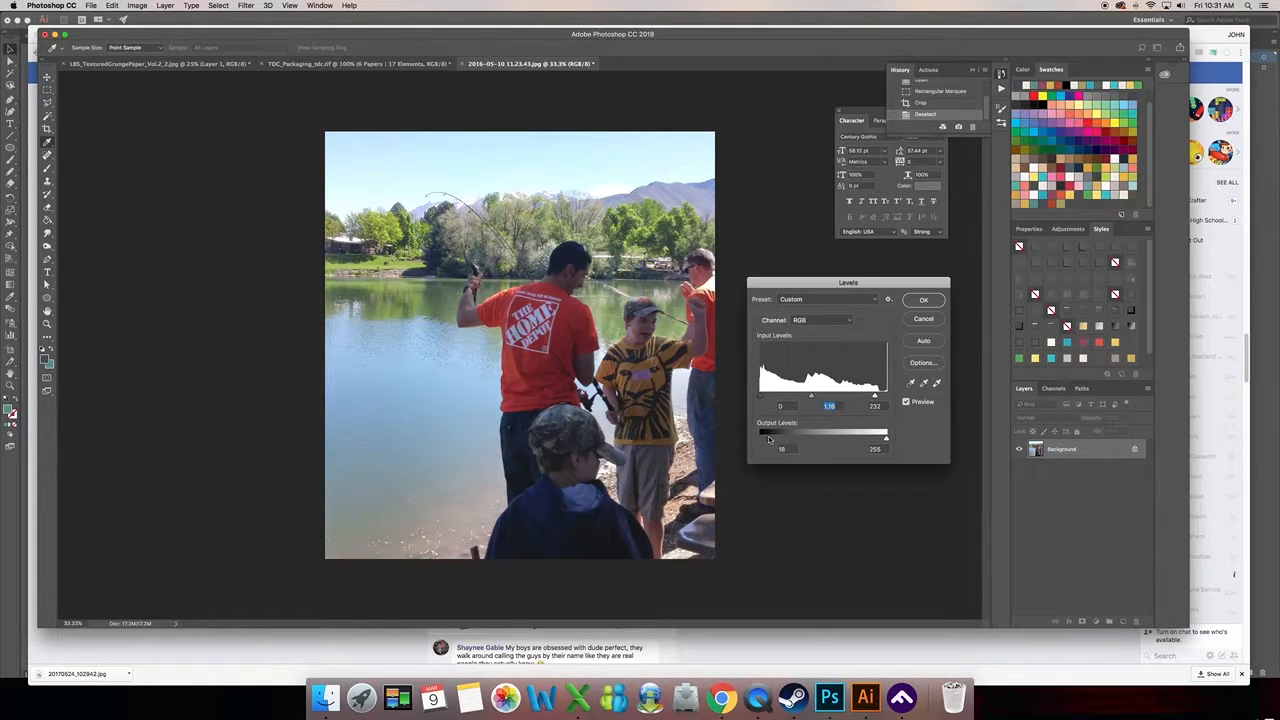
click(770, 440)
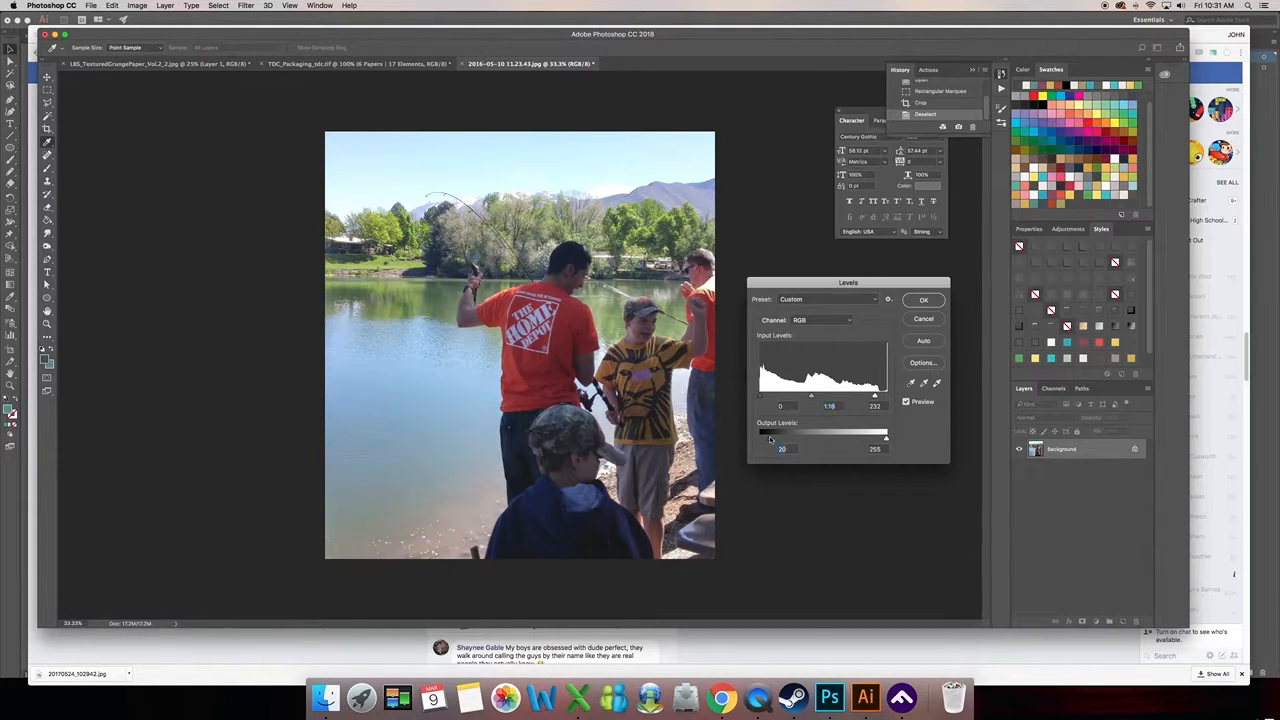
click(924, 301)
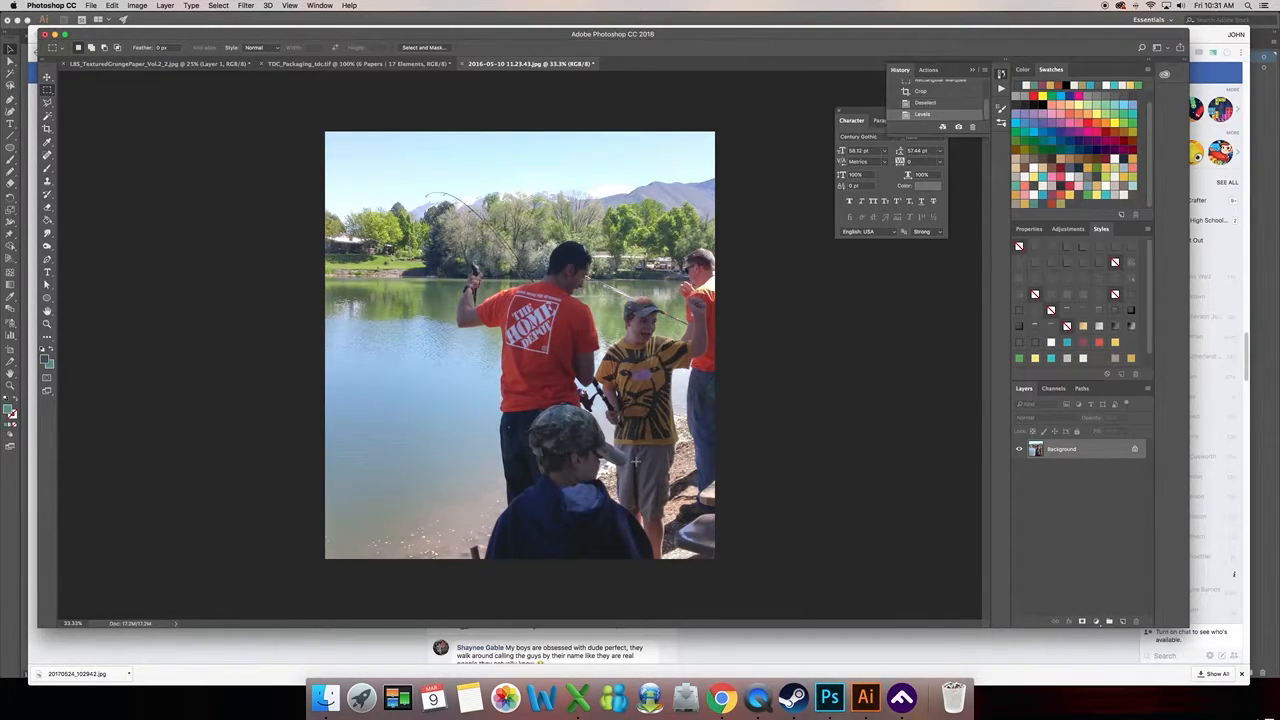
- Revert the photo to its cropped state before the Levels adjustment and clear the selection again
click(957, 93)
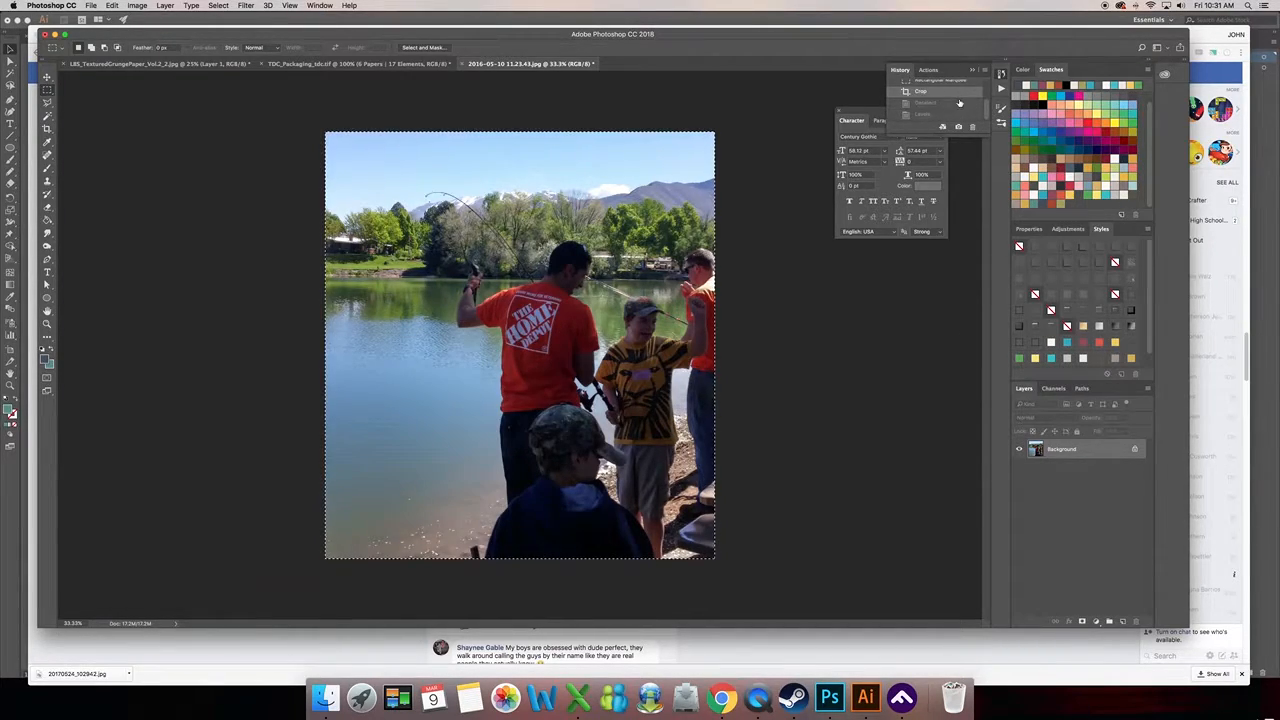
click(218, 5)
click(222, 28)
- Duplicate the cropped photo as a separate document, check the original, and return to the duplicate for editing
click(137, 5)
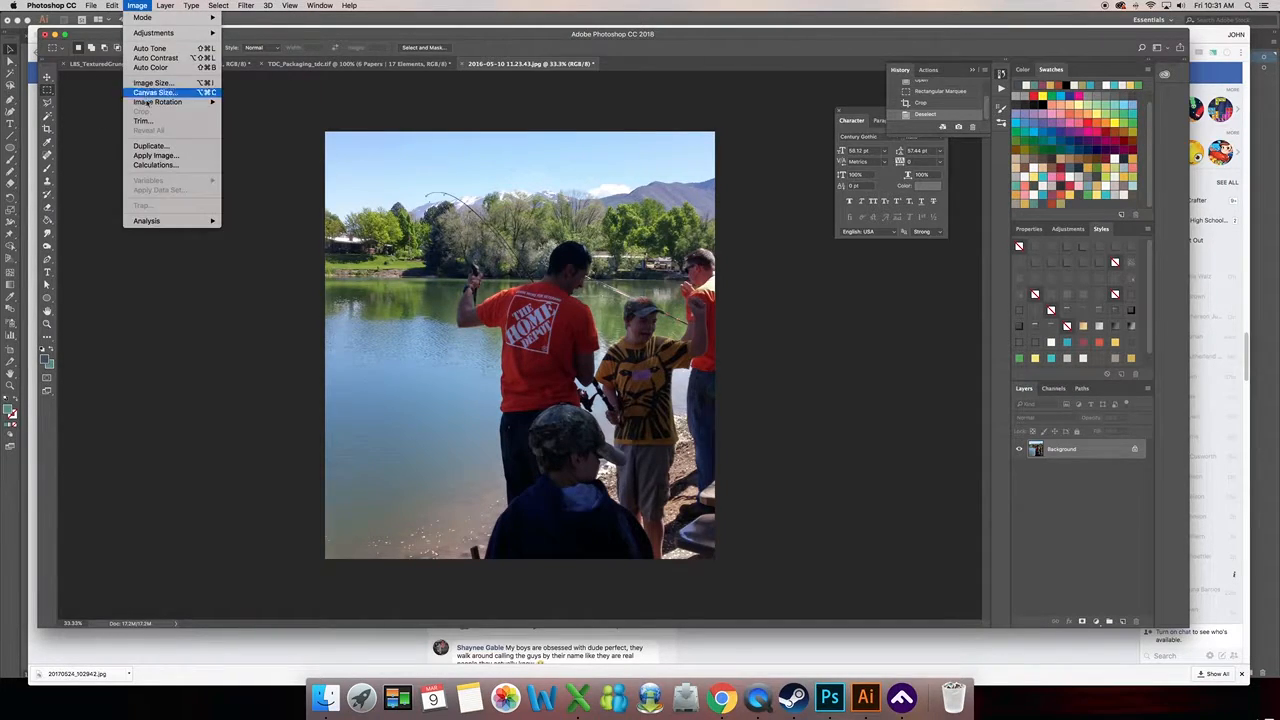
click(164, 147)
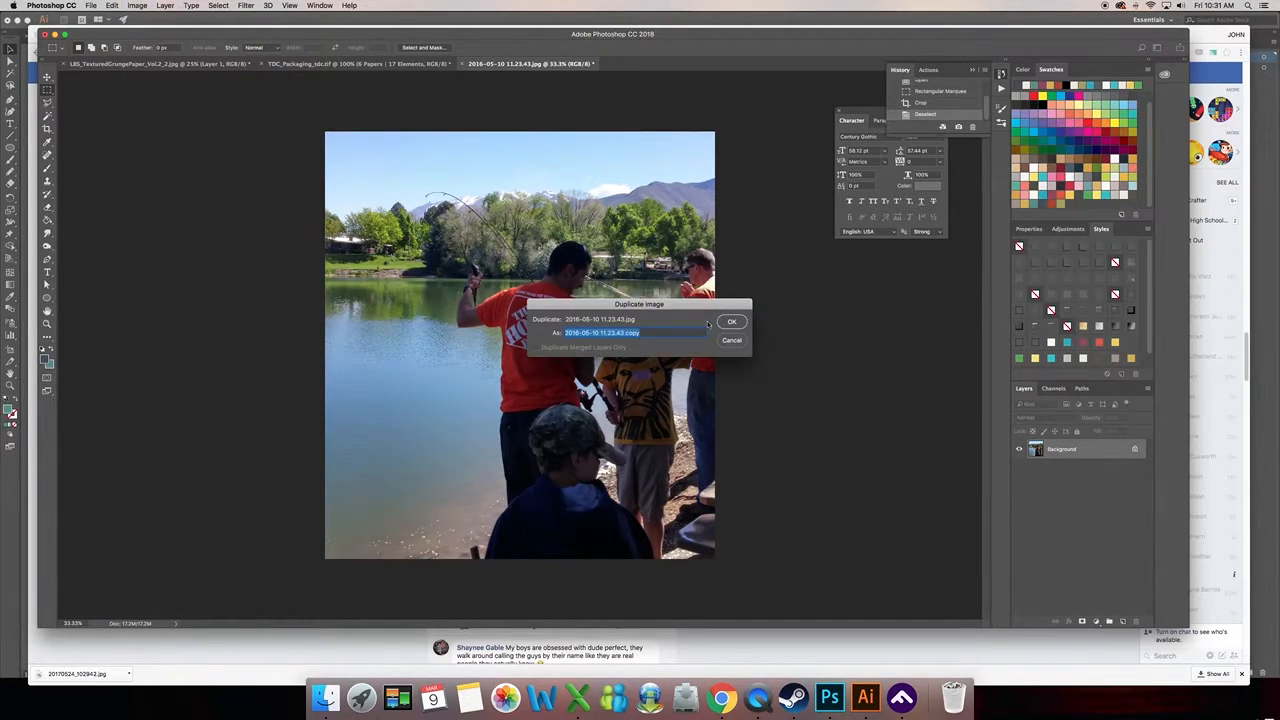
click(742, 316)
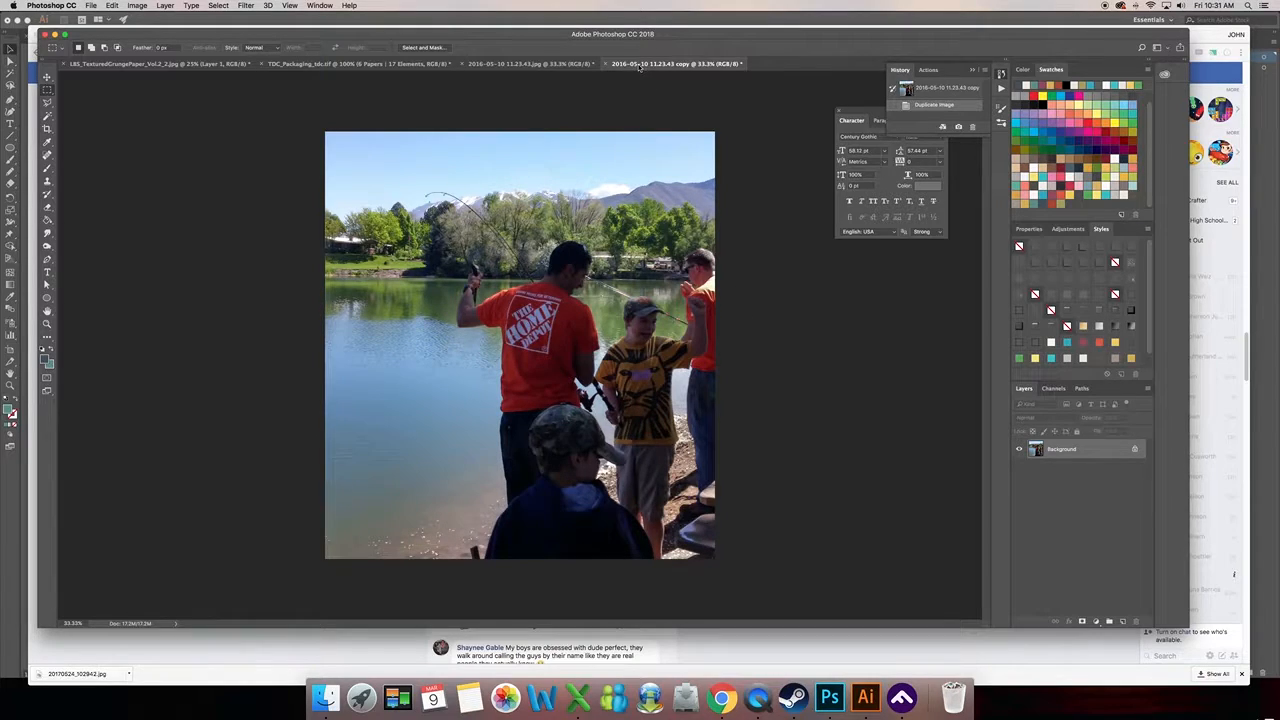
click(539, 64)
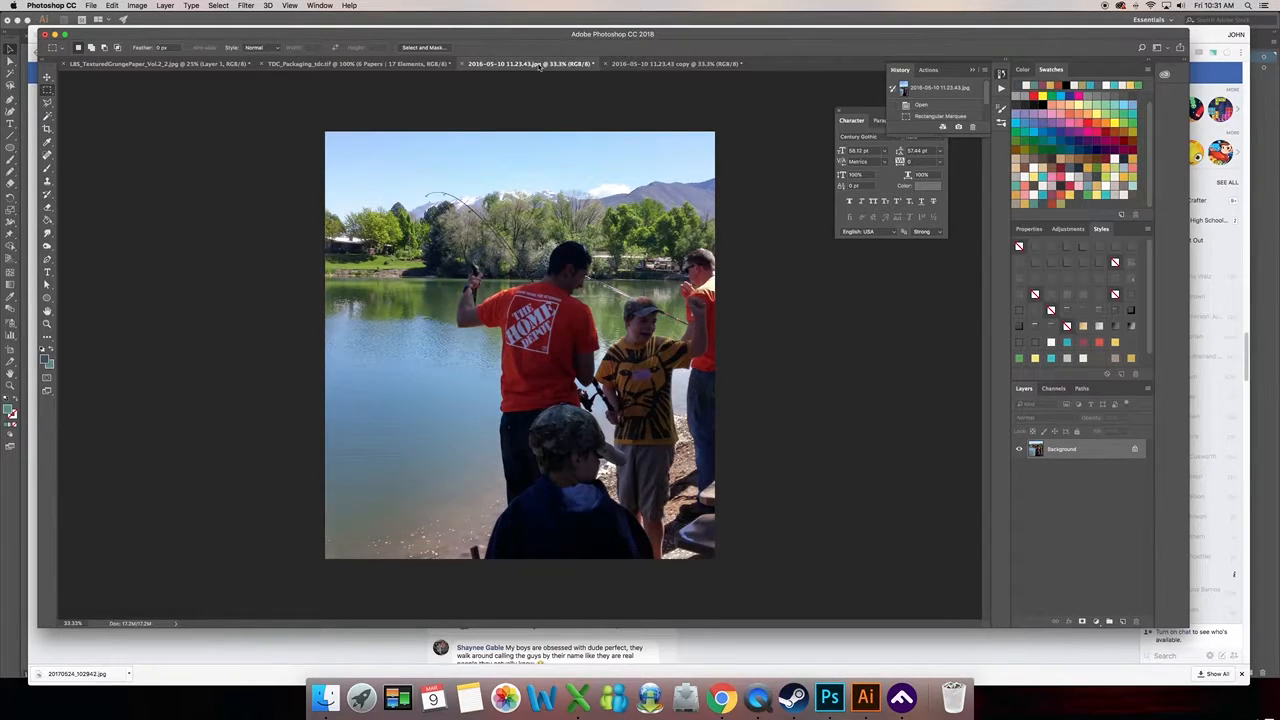
mouse_move(982, 95)
mouse_down()
mouse_move(984, 119)
mouse_move(986, 89)
mouse_up()
click(646, 66)
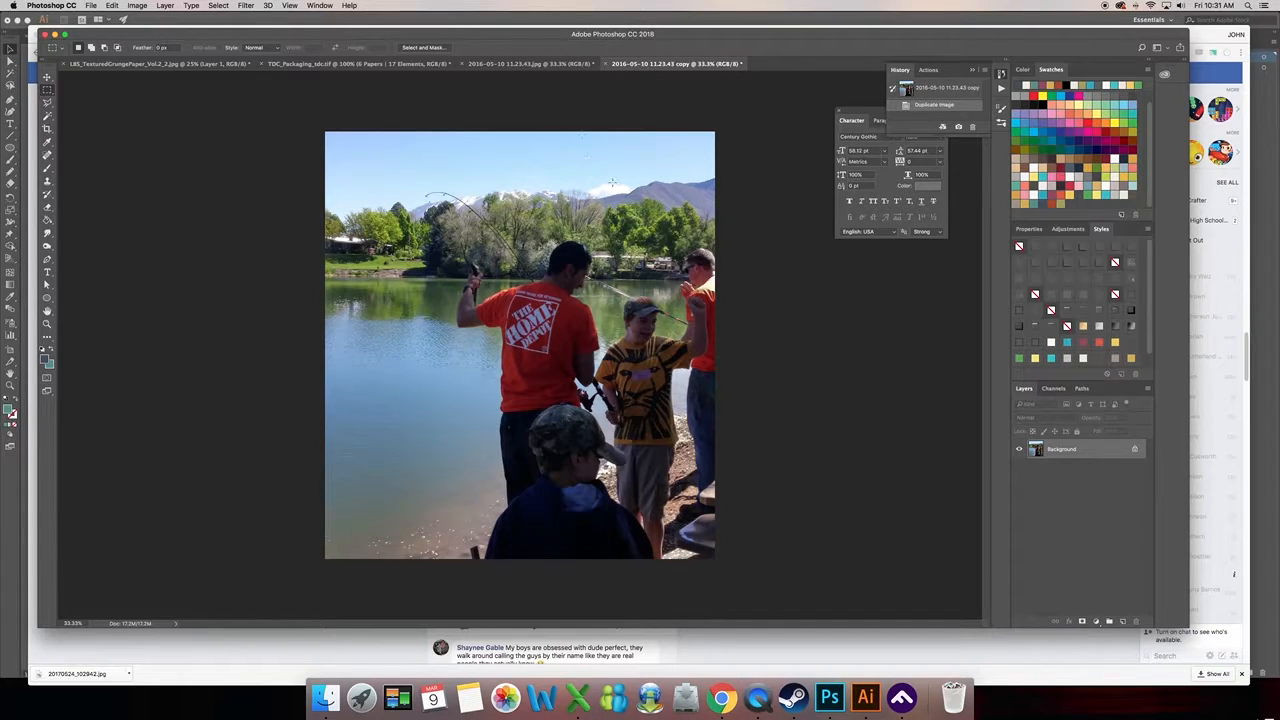
- Brighten the duplicate photo with Levels at midtones 1.28, input white 235 and output black 21, and compare it with the original
click(137, 5)
mouse_move(155, 33)
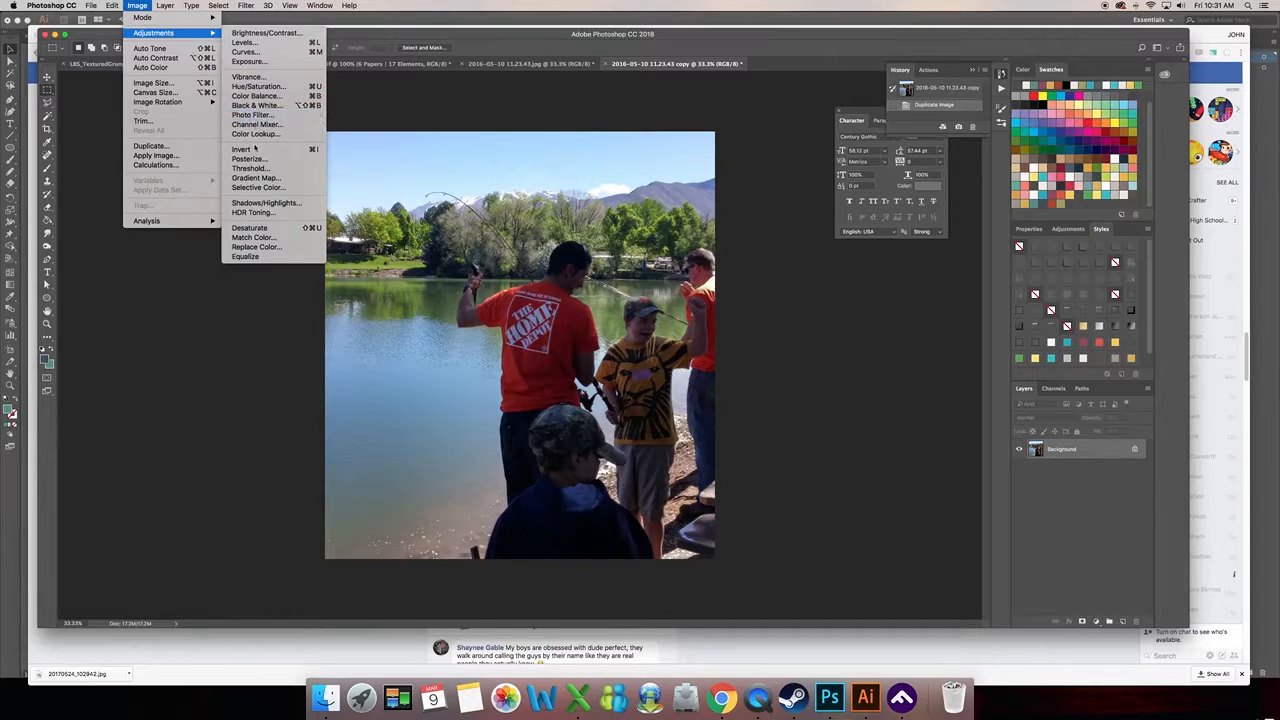
click(245, 42)
drag(885, 396, 810, 397)
drag(760, 438, 768, 442)
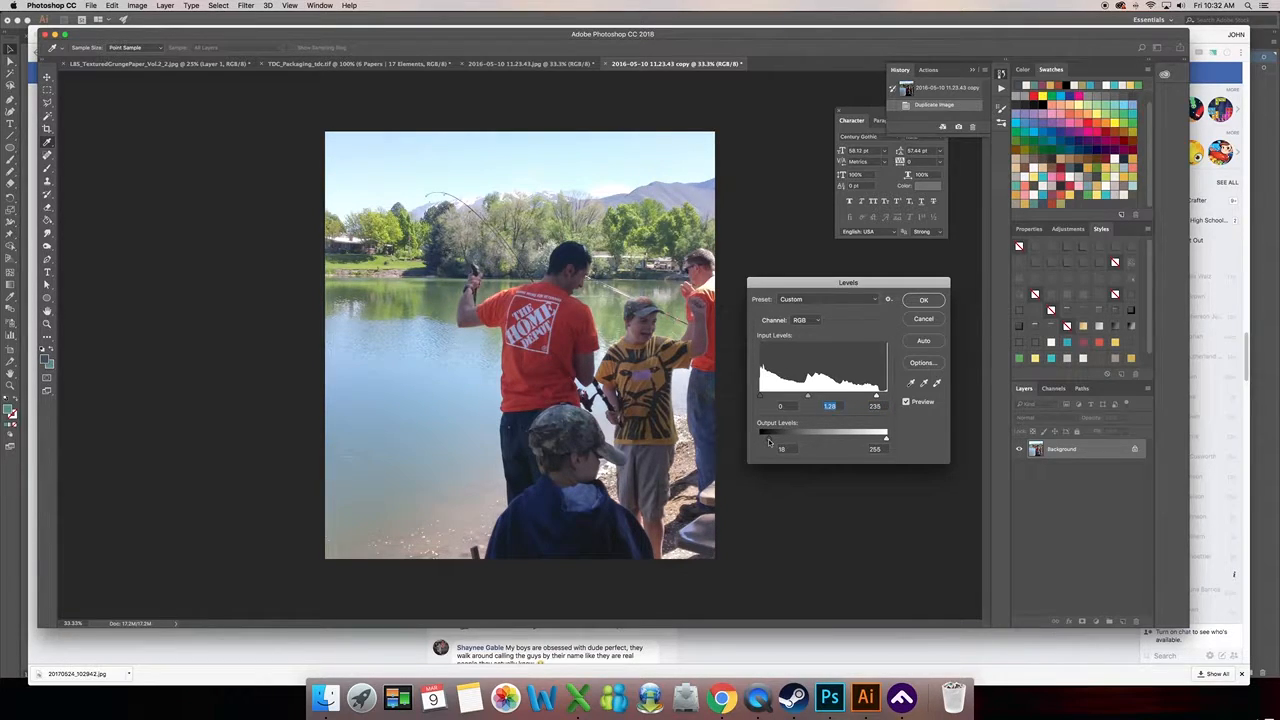
click(929, 298)
click(530, 63)
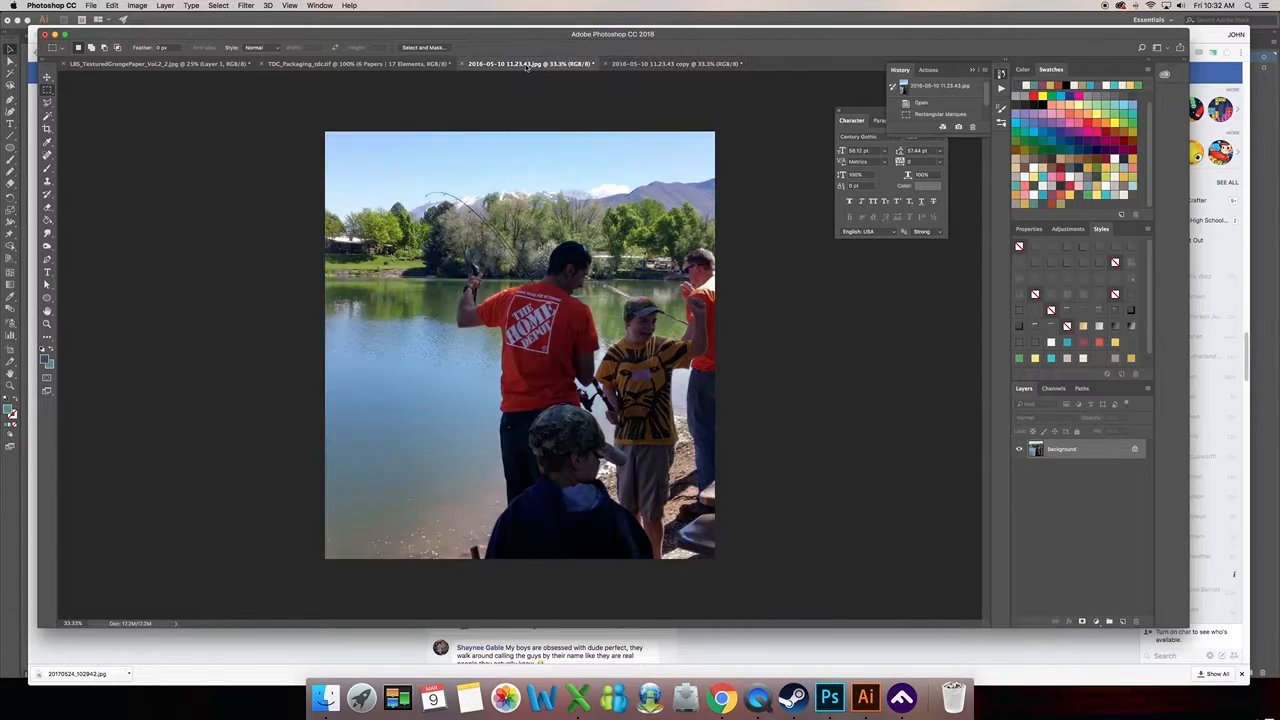
click(638, 64)
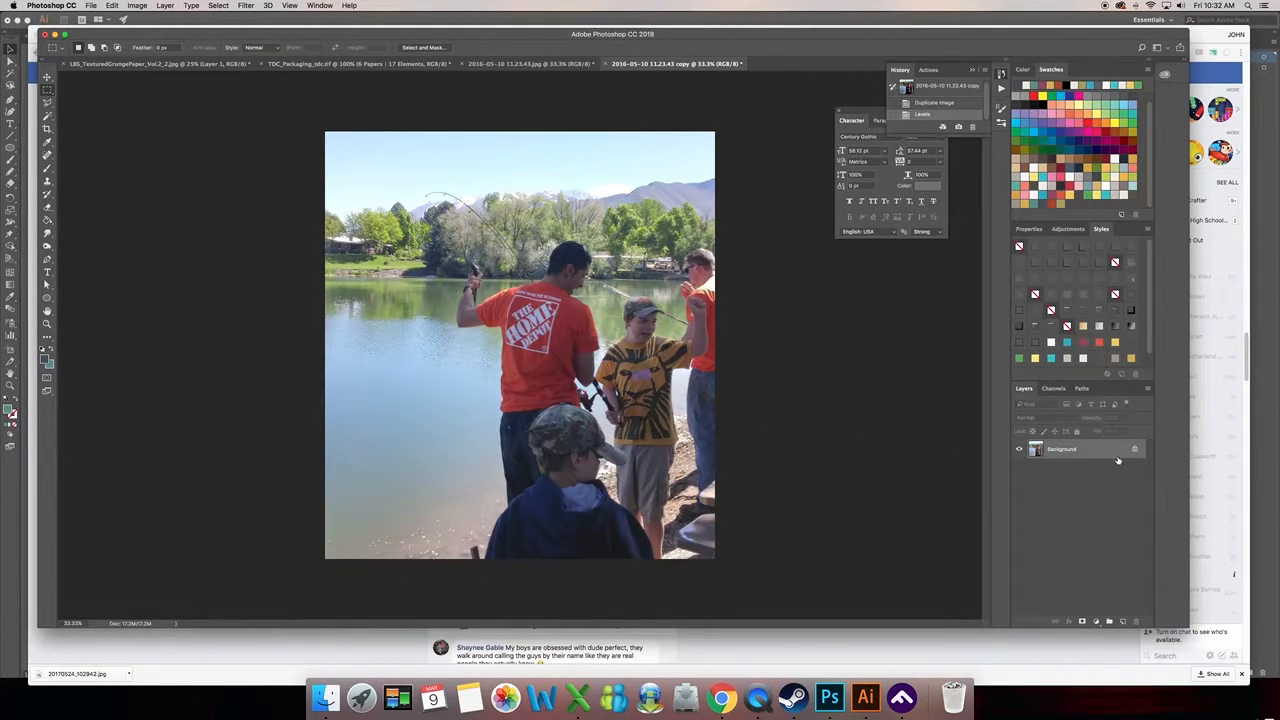
- Duplicate the Background layer in the brightened copy, blend it as Soft Light and reduce its opacity to about 59%
drag(1115, 456, 1122, 621)
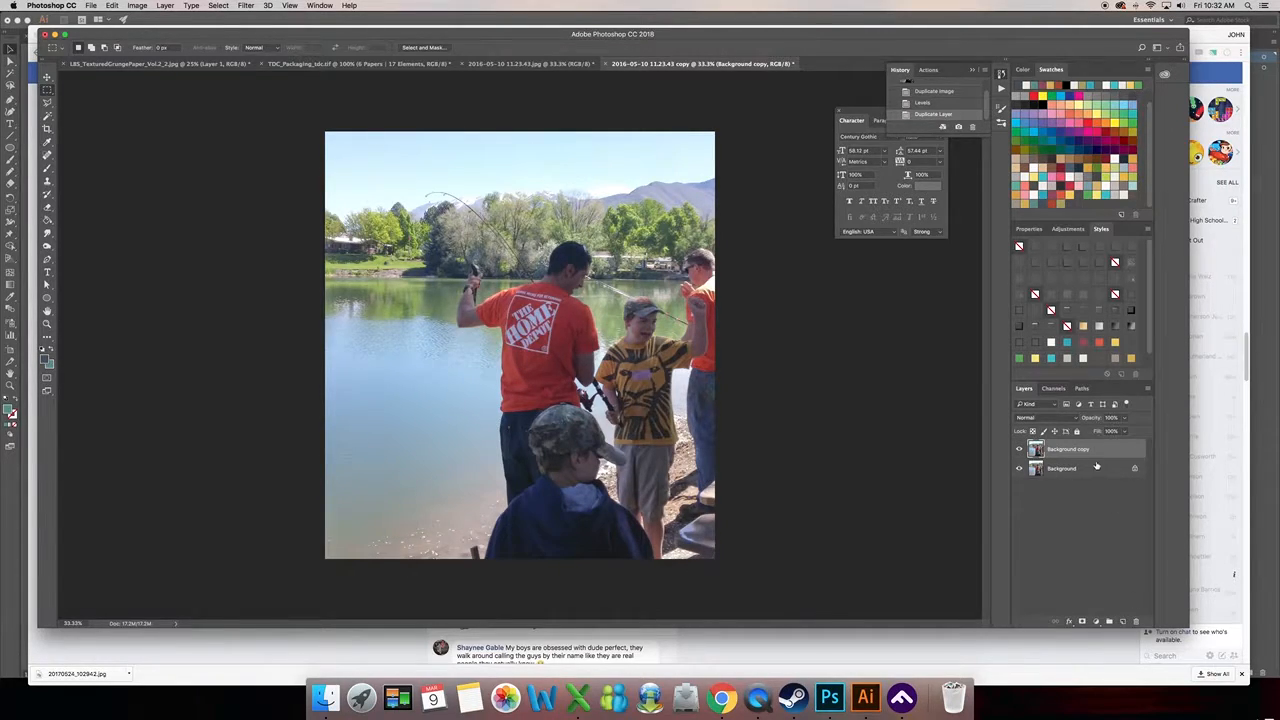
click(1050, 419)
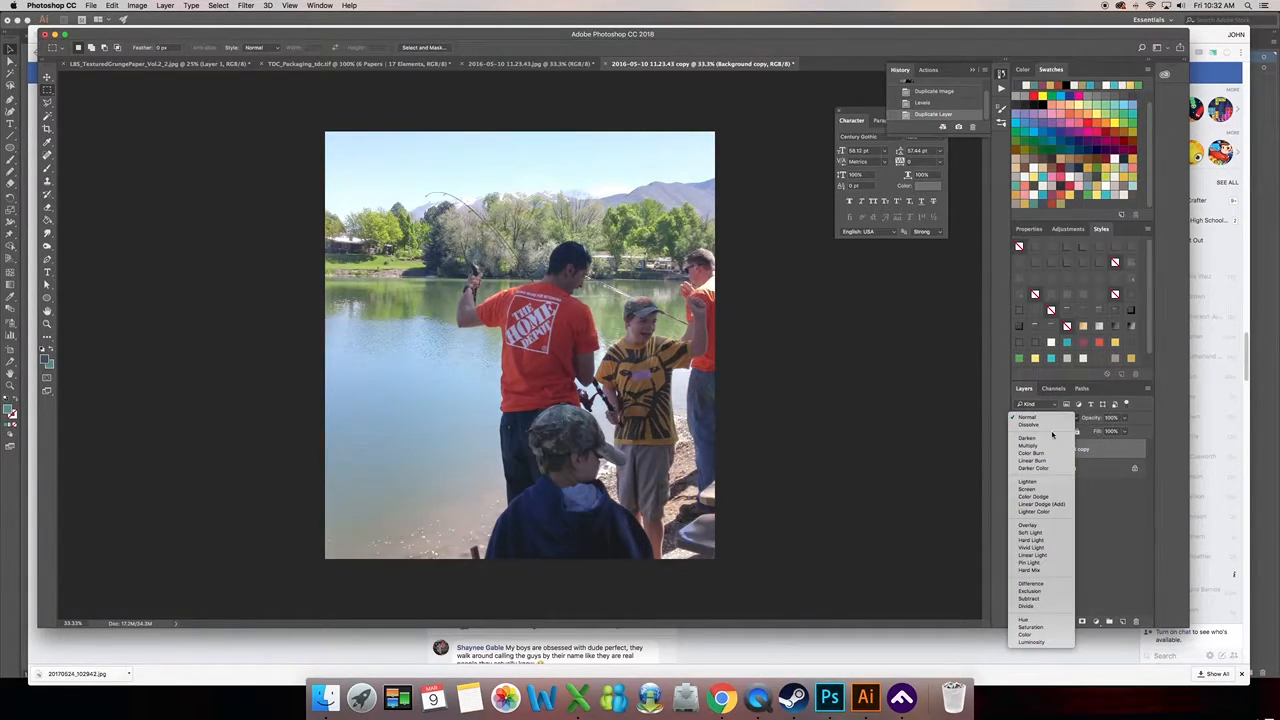
click(1044, 532)
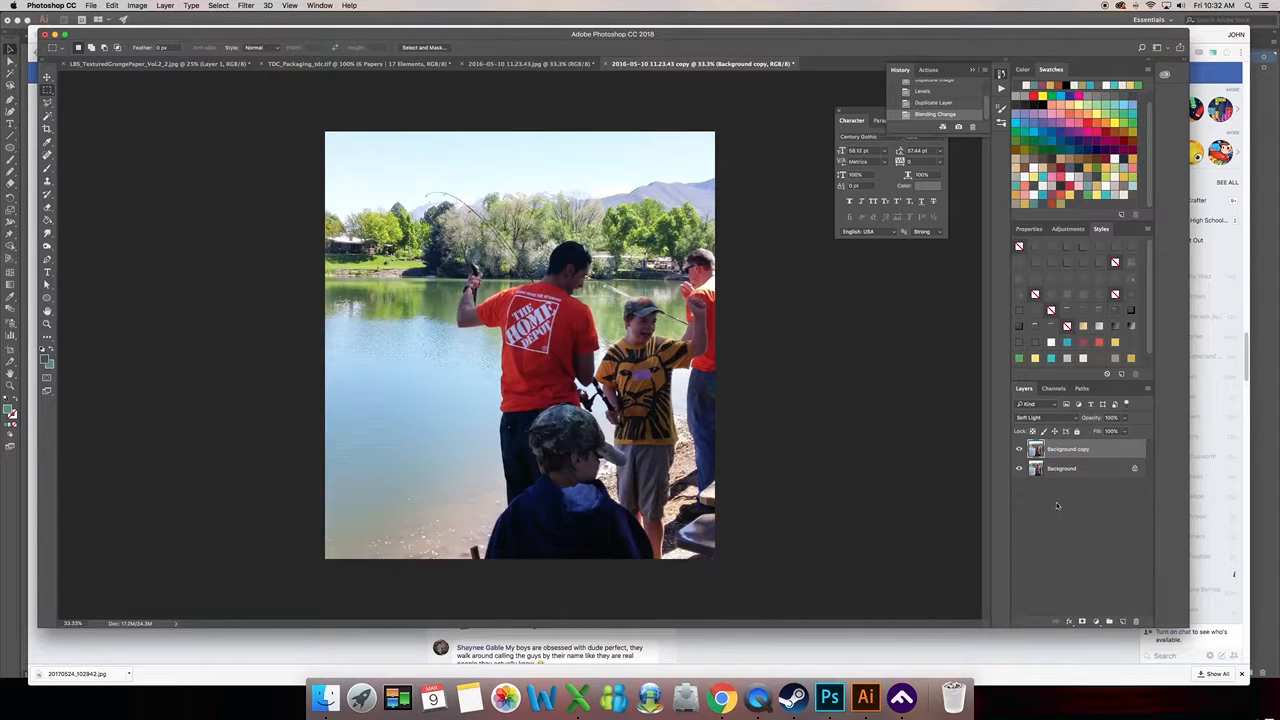
click(1124, 418)
click(1096, 431)
drag(1105, 431, 1101, 432)
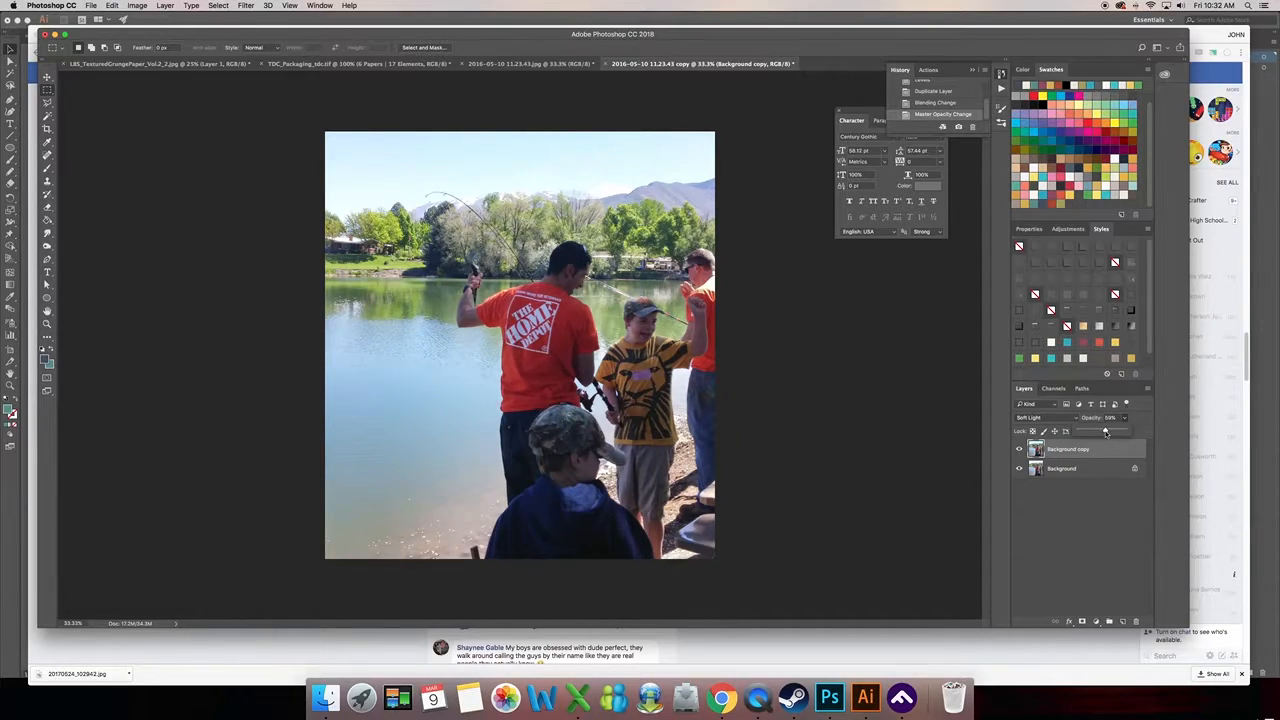
- Compare the edited copy with its Soft Light layer hidden and shown, and against the original photo
click(1020, 450)
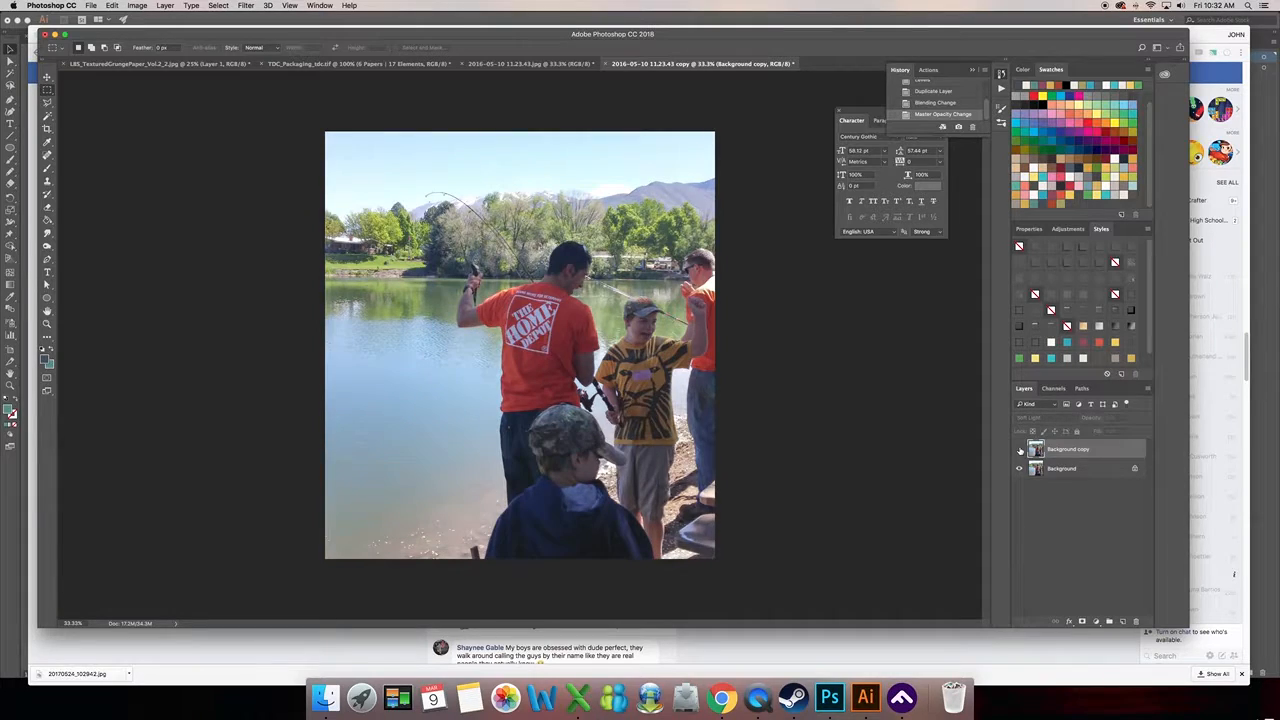
click(1020, 450)
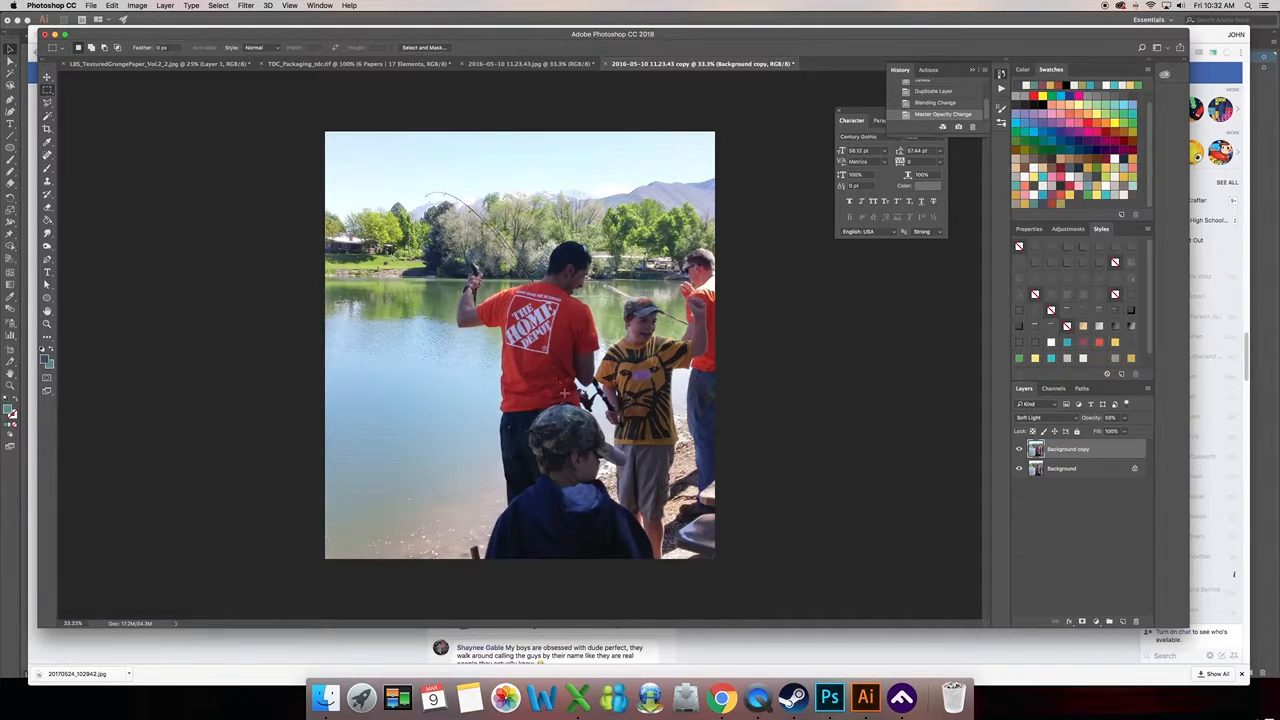
click(510, 66)
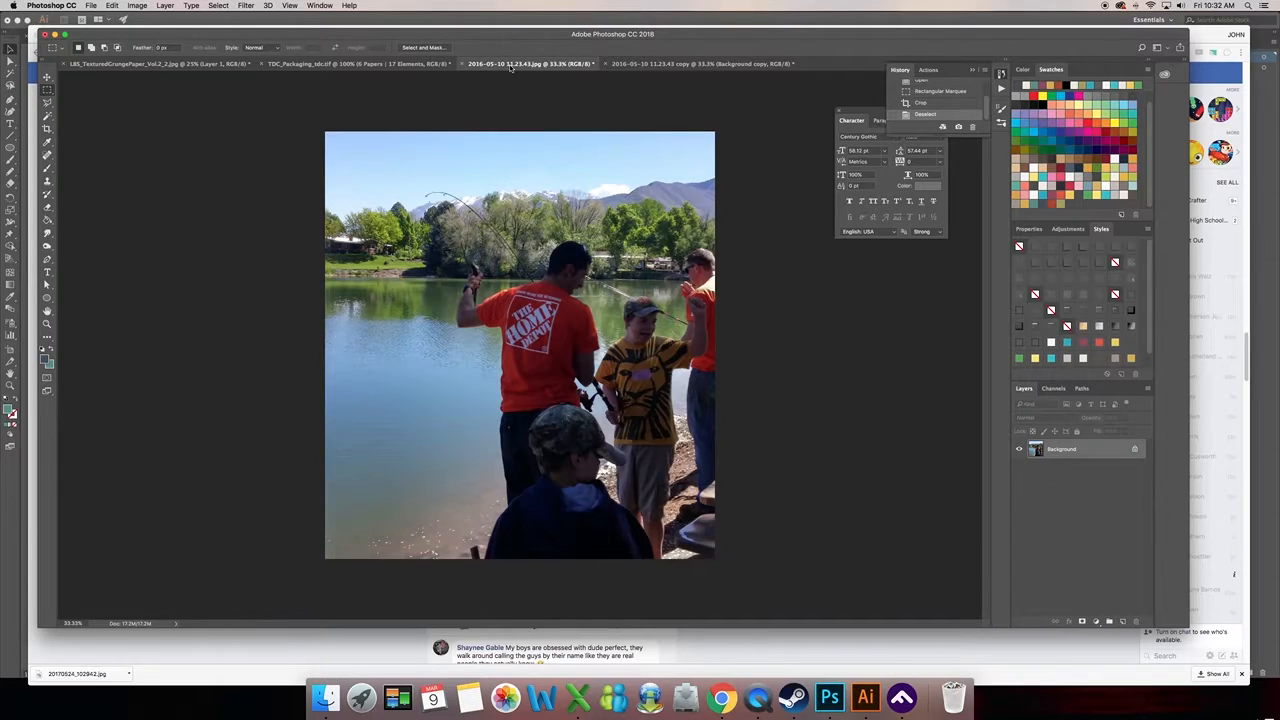
click(645, 64)
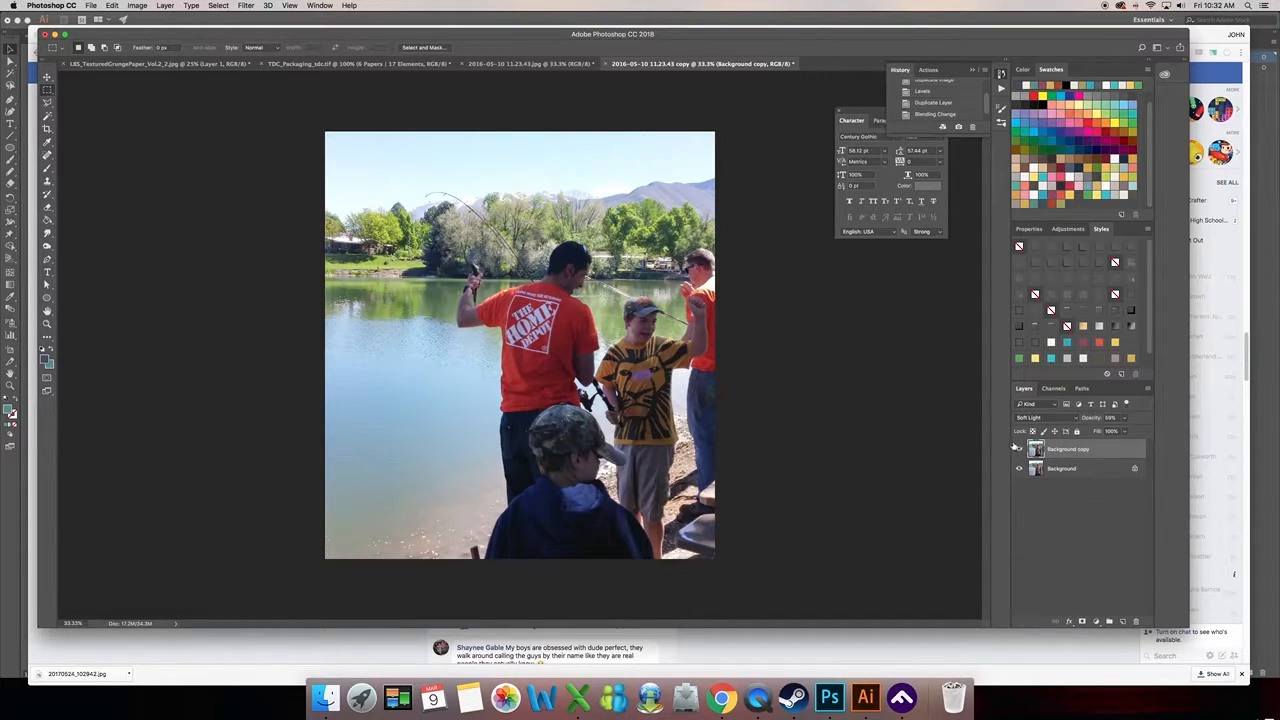
click(510, 64)
click(645, 64)
click(532, 64)
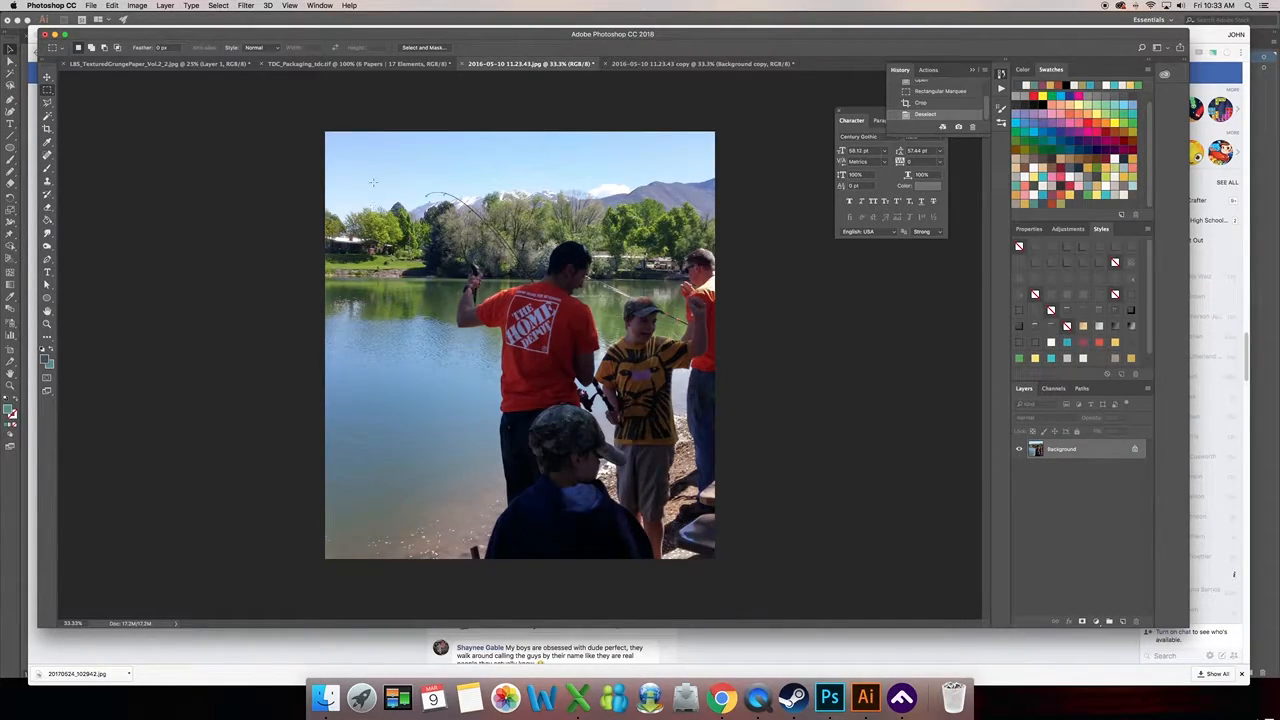
- Revert the duplicate photo to its Duplicate Image history state and duplicate the Background layer
click(683, 64)
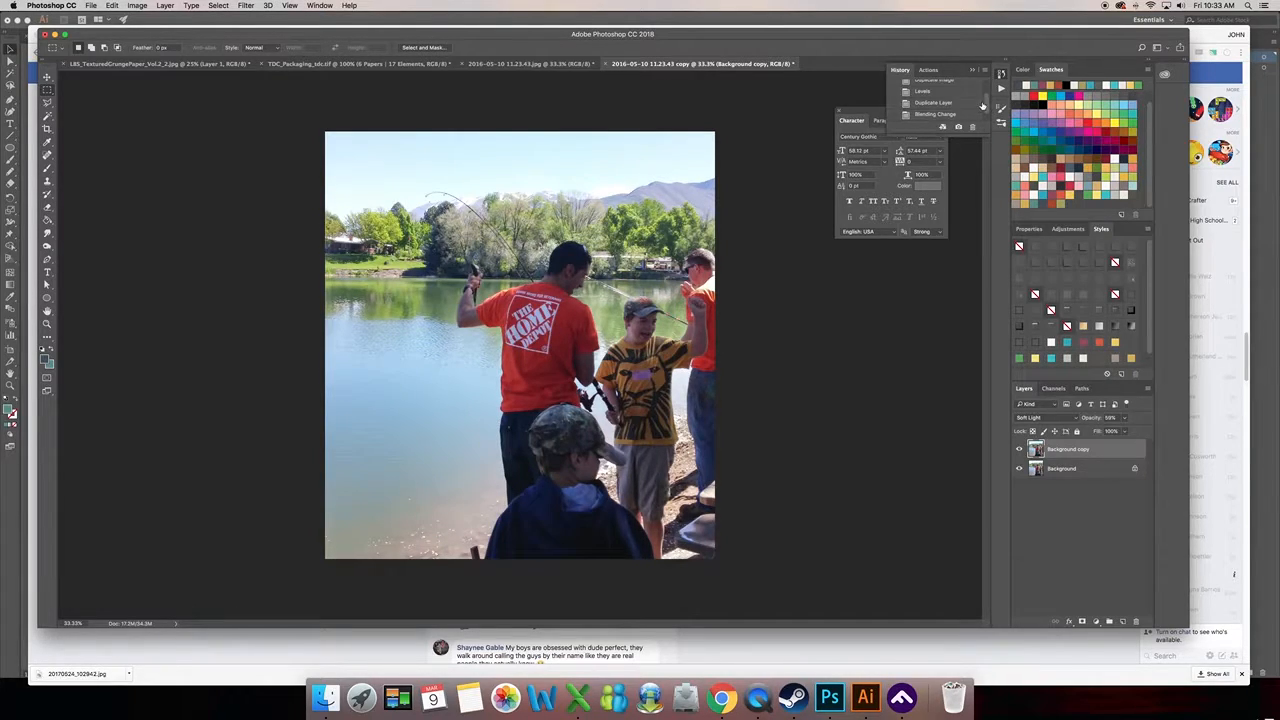
scroll(987, 106, up, 1)
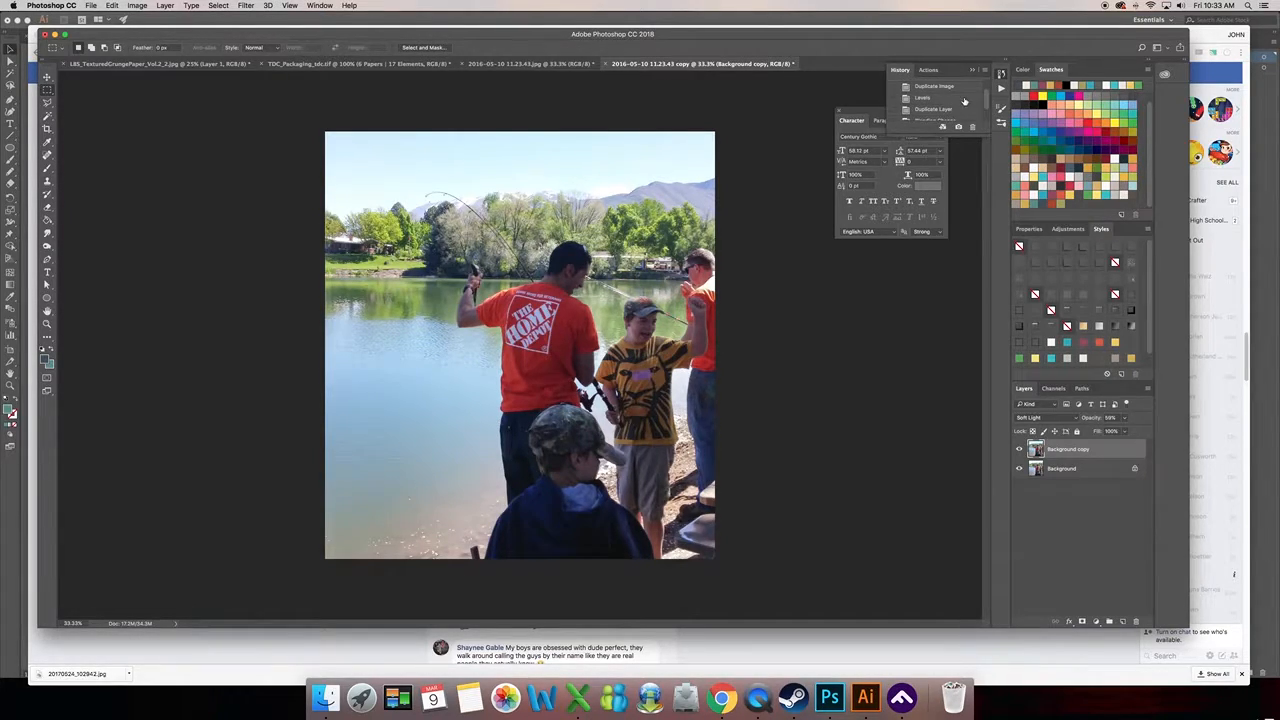
click(966, 88)
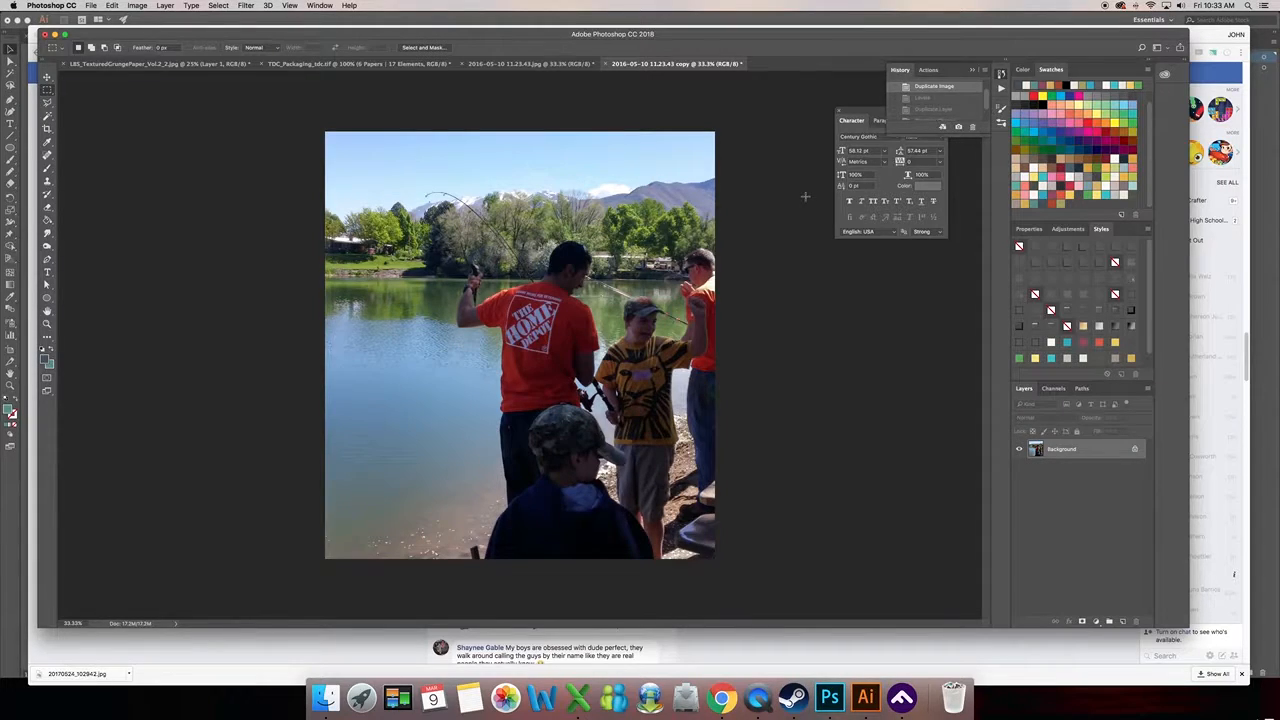
drag(1101, 455, 1124, 621)
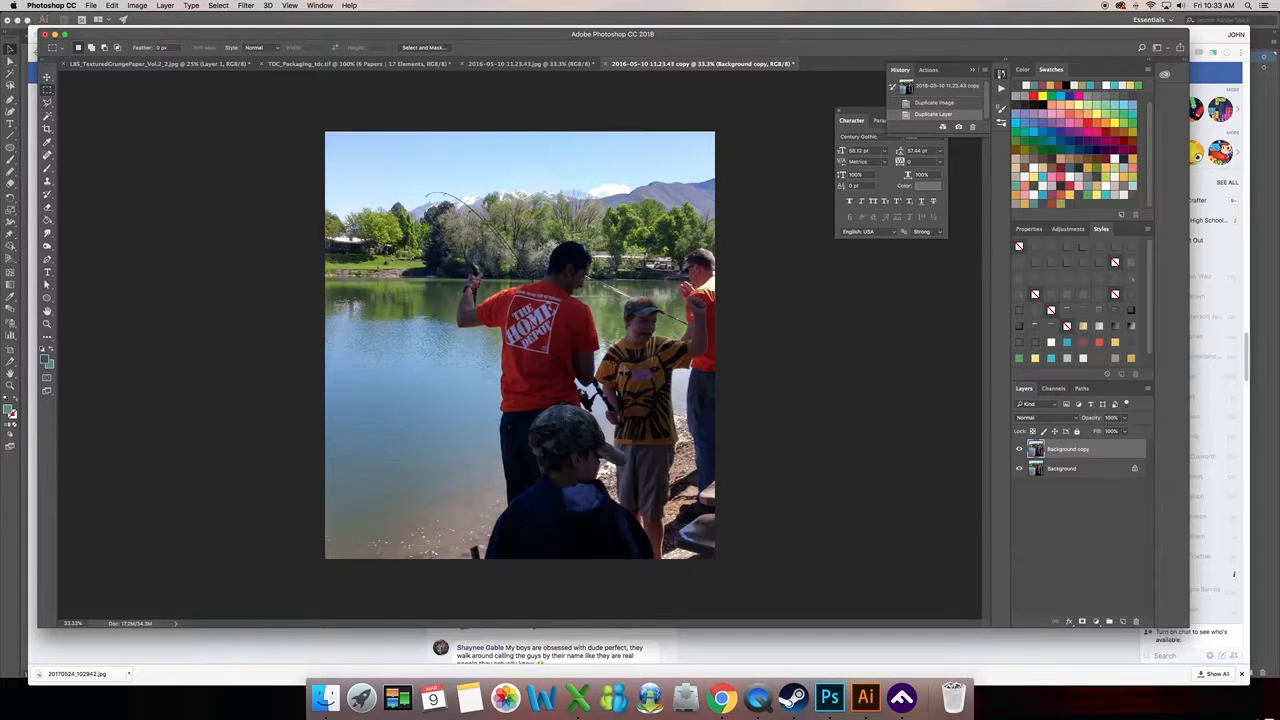
- Brighten the Background copy layer with Levels at midtones about 1.41, input white 232 and output black 13
click(138, 6)
mouse_move(155, 33)
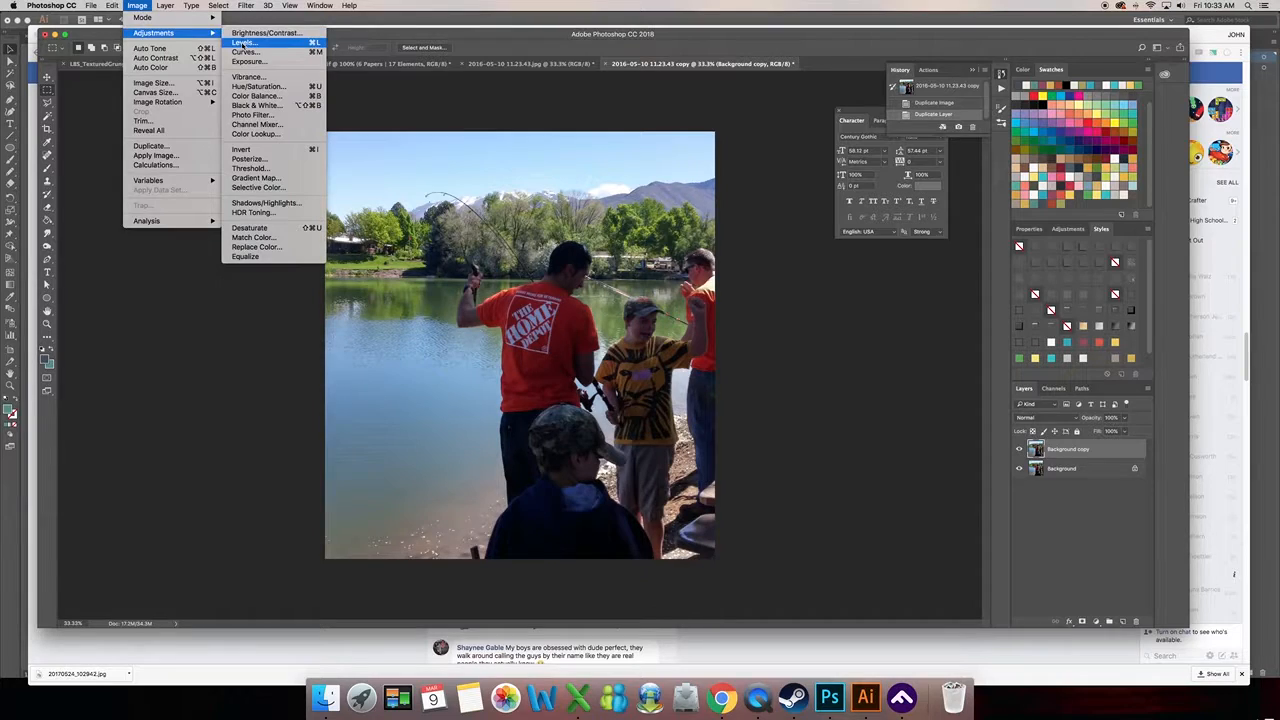
click(244, 43)
drag(885, 397, 875, 397)
drag(765, 440, 772, 440)
drag(818, 398, 809, 398)
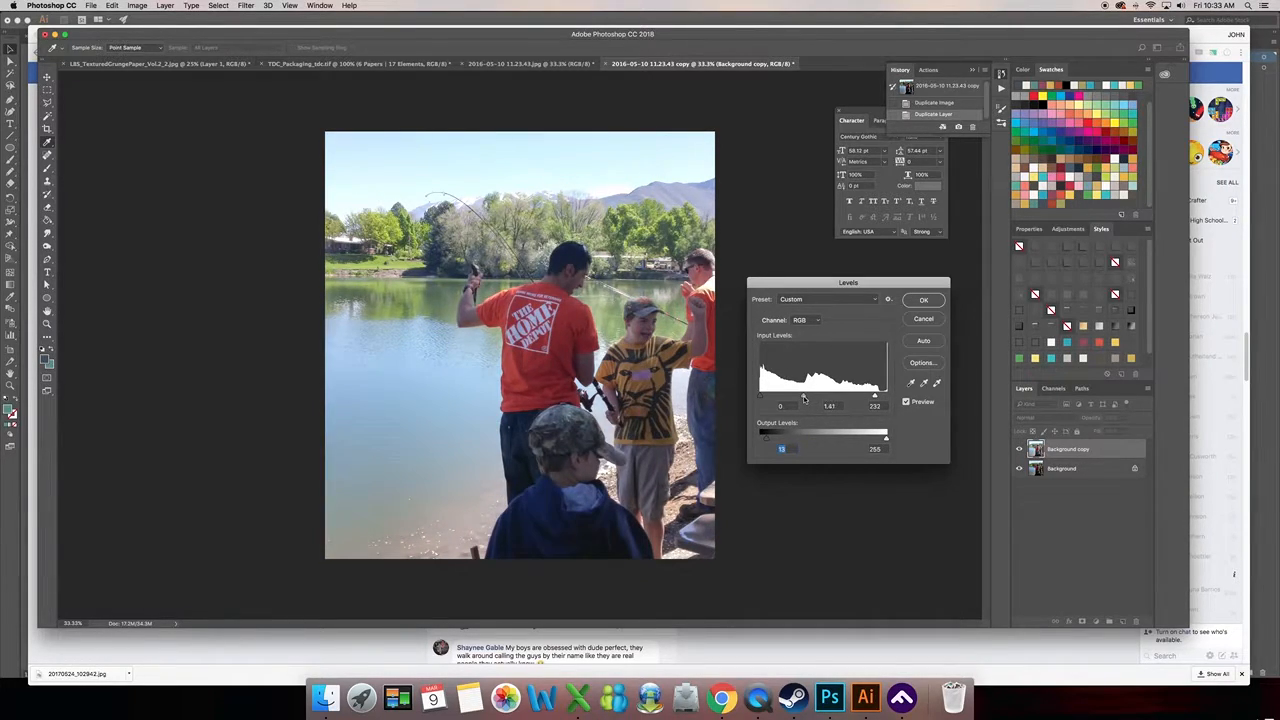
drag(803, 398, 803, 398)
click(914, 300)
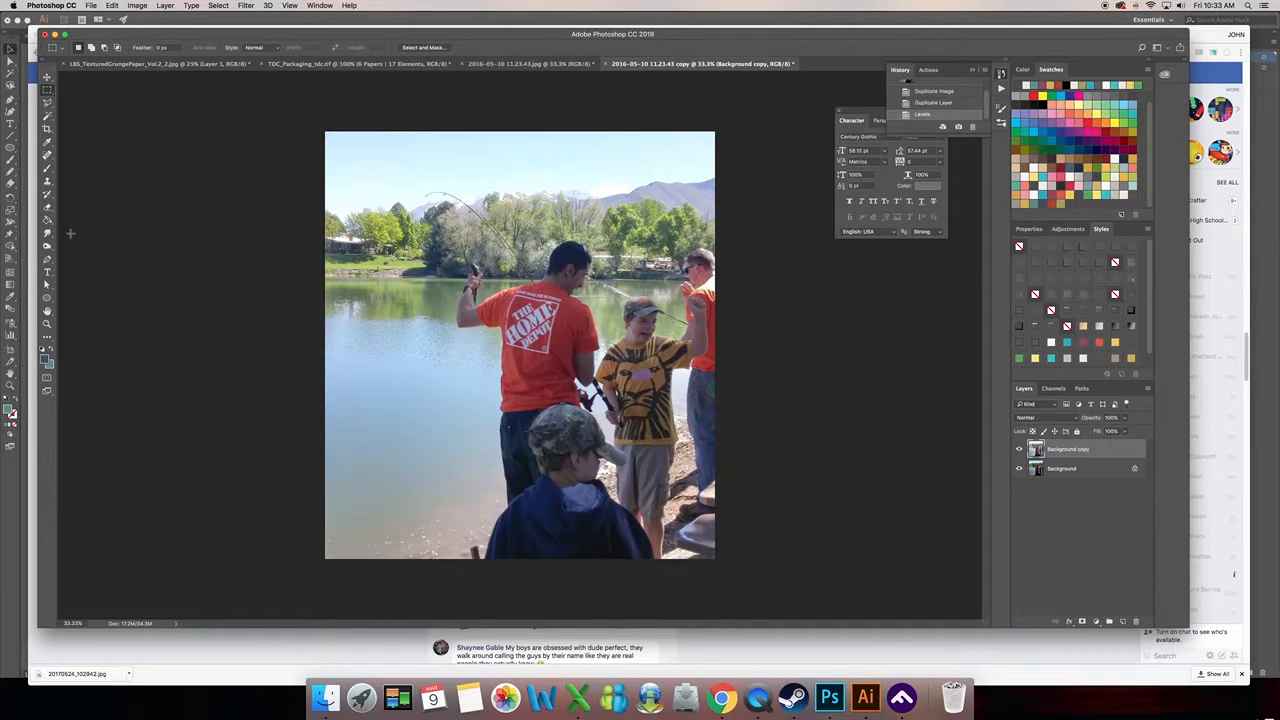
- Choose the Eraser tool and enlarge its soft round brush
click(47, 209)
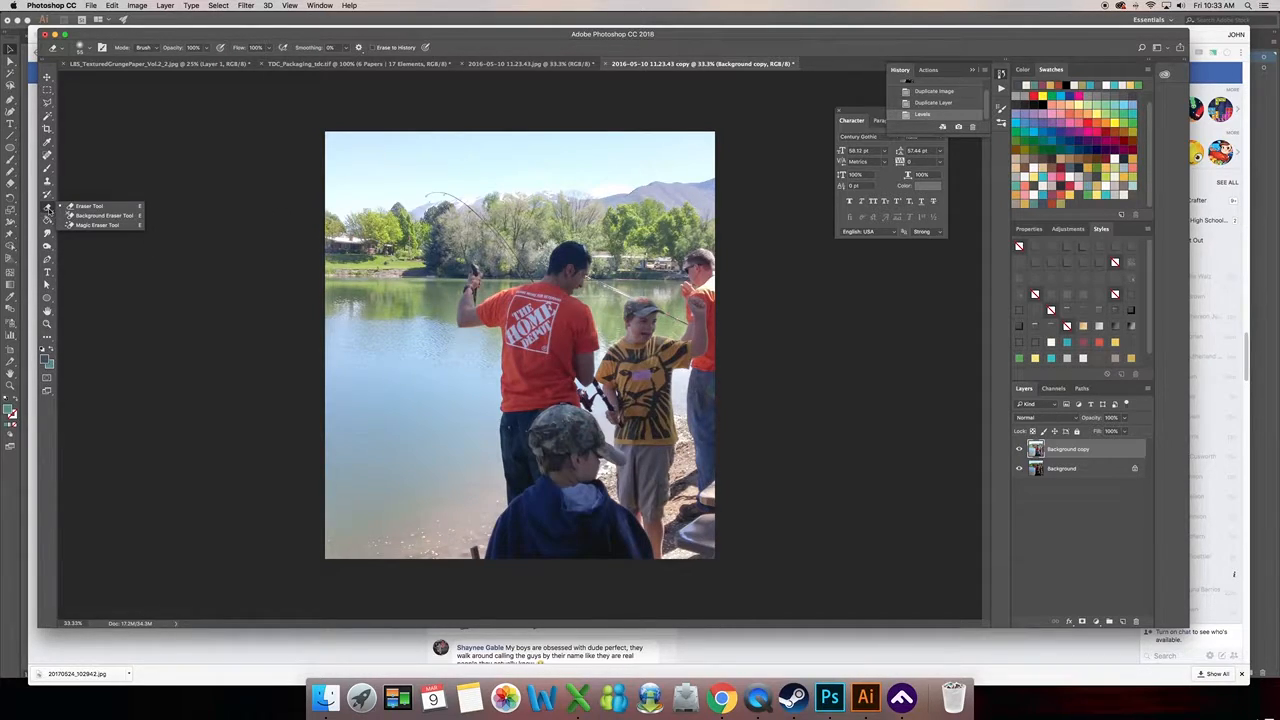
click(88, 206)
click(92, 52)
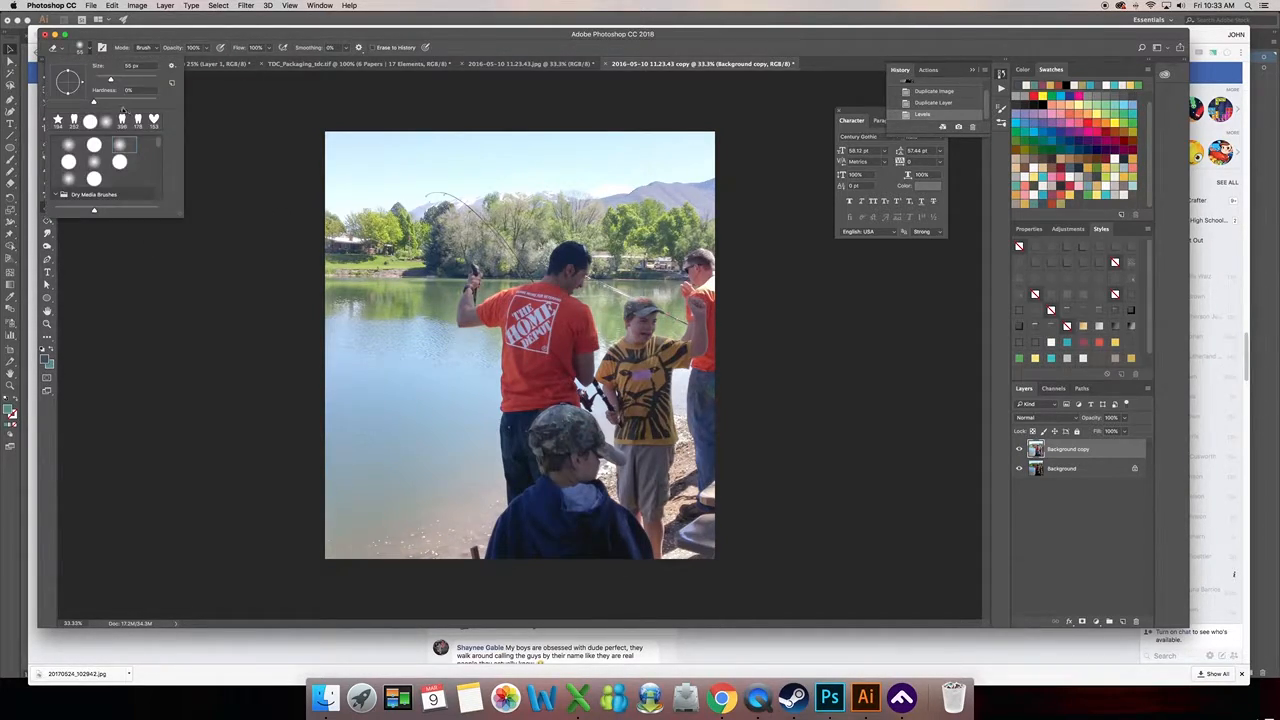
click(135, 79)
click(149, 79)
- Try erasing the sky, trees and lake from the brightened layer, and undo the erasing
mouse_move(375, 156)
mouse_down()
mouse_move(357, 190)
mouse_move(409, 210)
mouse_move(390, 125)
mouse_move(377, 189)
mouse_move(643, 163)
mouse_move(583, 143)
mouse_move(707, 156)
mouse_move(648, 196)
mouse_move(704, 192)
mouse_move(685, 215)
mouse_move(734, 198)
mouse_move(351, 200)
mouse_move(420, 255)
mouse_move(465, 215)
mouse_move(490, 240)
mouse_move(540, 250)
mouse_move(545, 238)
mouse_move(625, 235)
mouse_move(650, 255)
mouse_up()
mouse_move(350, 290)
mouse_down()
mouse_move(388, 374)
mouse_move(372, 330)
mouse_move(380, 470)
mouse_move(340, 500)
mouse_move(403, 437)
mouse_move(426, 289)
mouse_move(452, 290)
mouse_move(426, 340)
mouse_move(430, 515)
mouse_up()
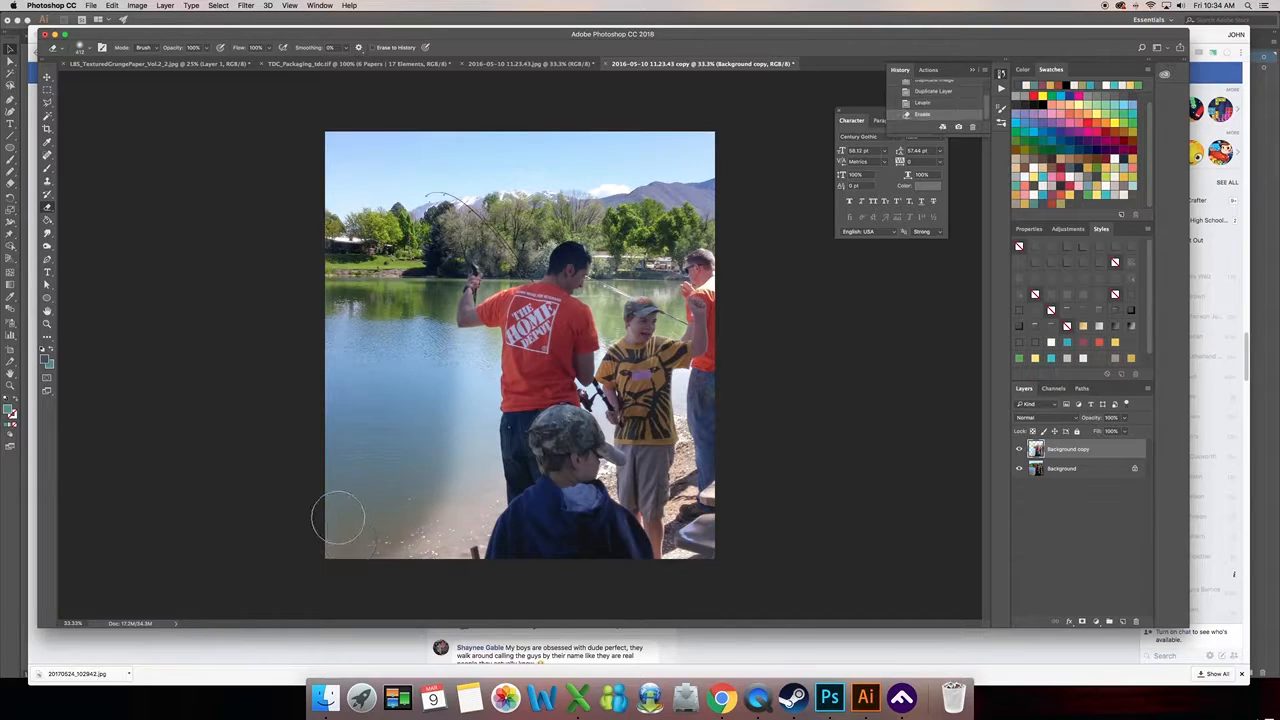
click(112, 6)
click(124, 36)
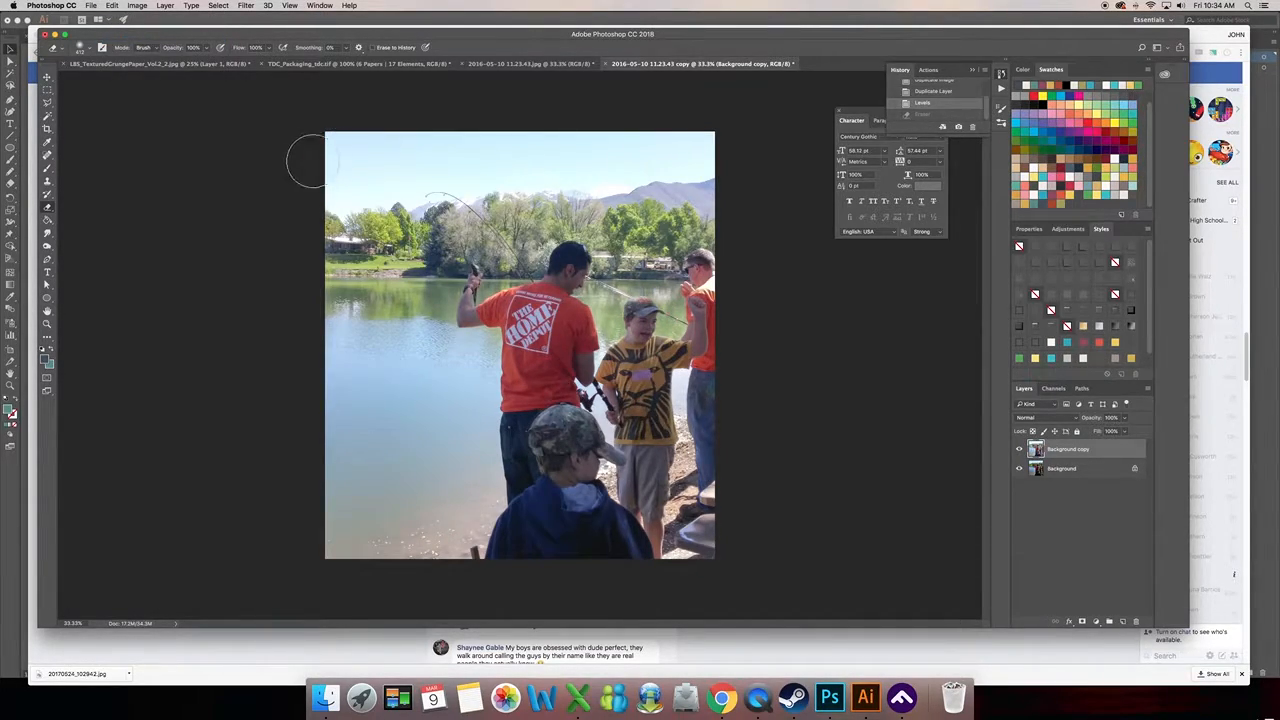
- Erase the sky, mountains and tree line behind the people from the brightened Background copy layer
mouse_move(313, 291)
mouse_down()
mouse_move(449, 244)
mouse_move(342, 240)
mouse_move(336, 142)
mouse_move(685, 160)
mouse_move(341, 205)
mouse_move(513, 230)
mouse_move(605, 195)
mouse_move(653, 215)
mouse_move(726, 211)
mouse_up()
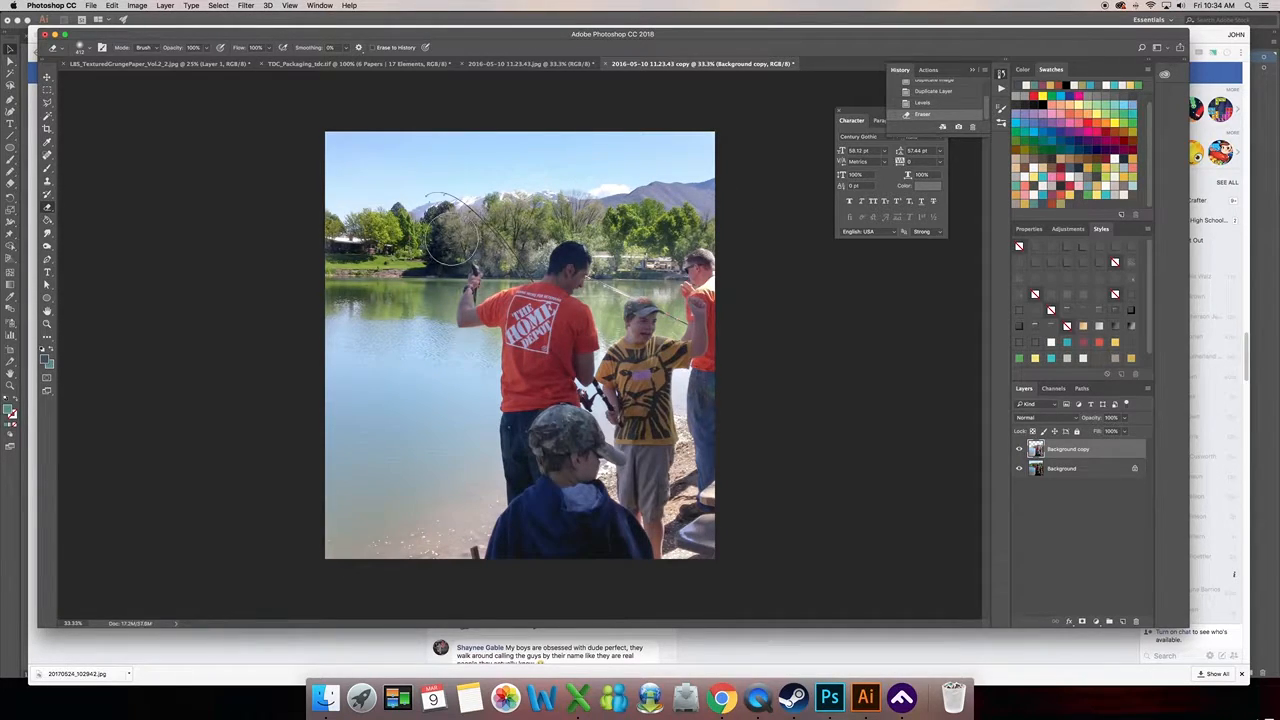
drag(515, 243, 530, 255)
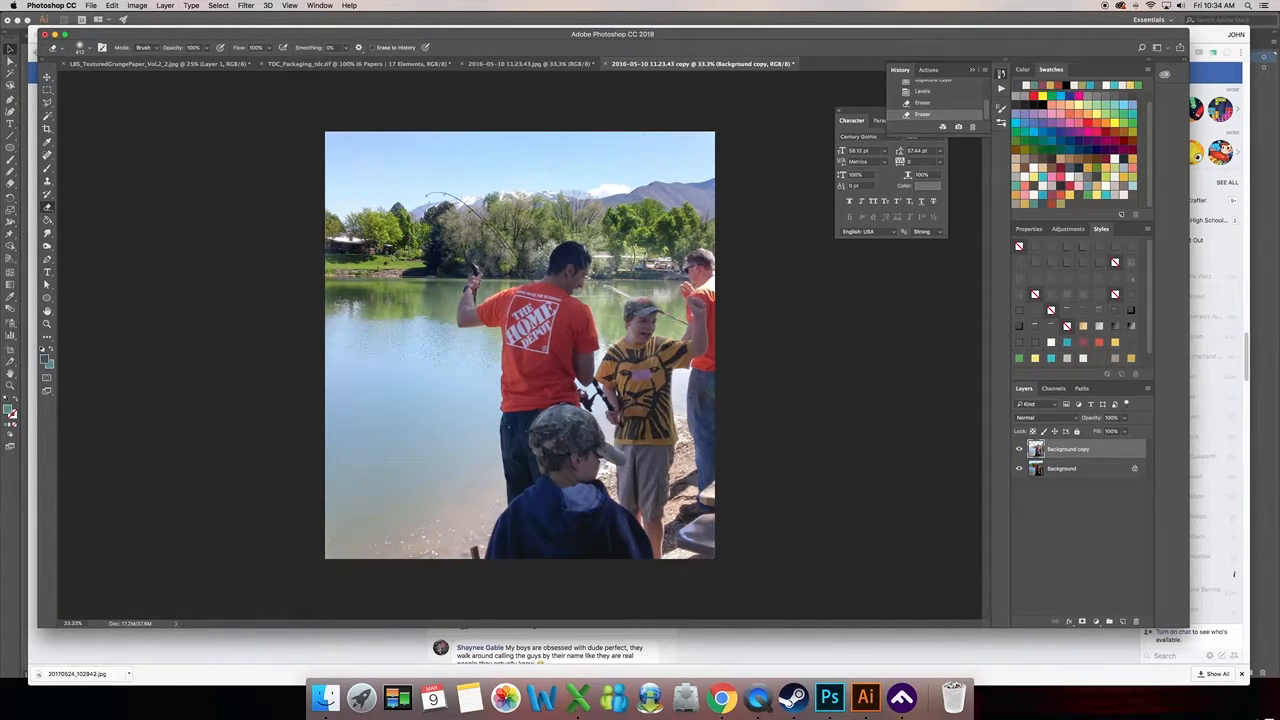
click(664, 257)
mouse_move(712, 235)
mouse_down()
mouse_move(770, 240)
mouse_move(675, 258)
mouse_move(722, 266)
mouse_up()
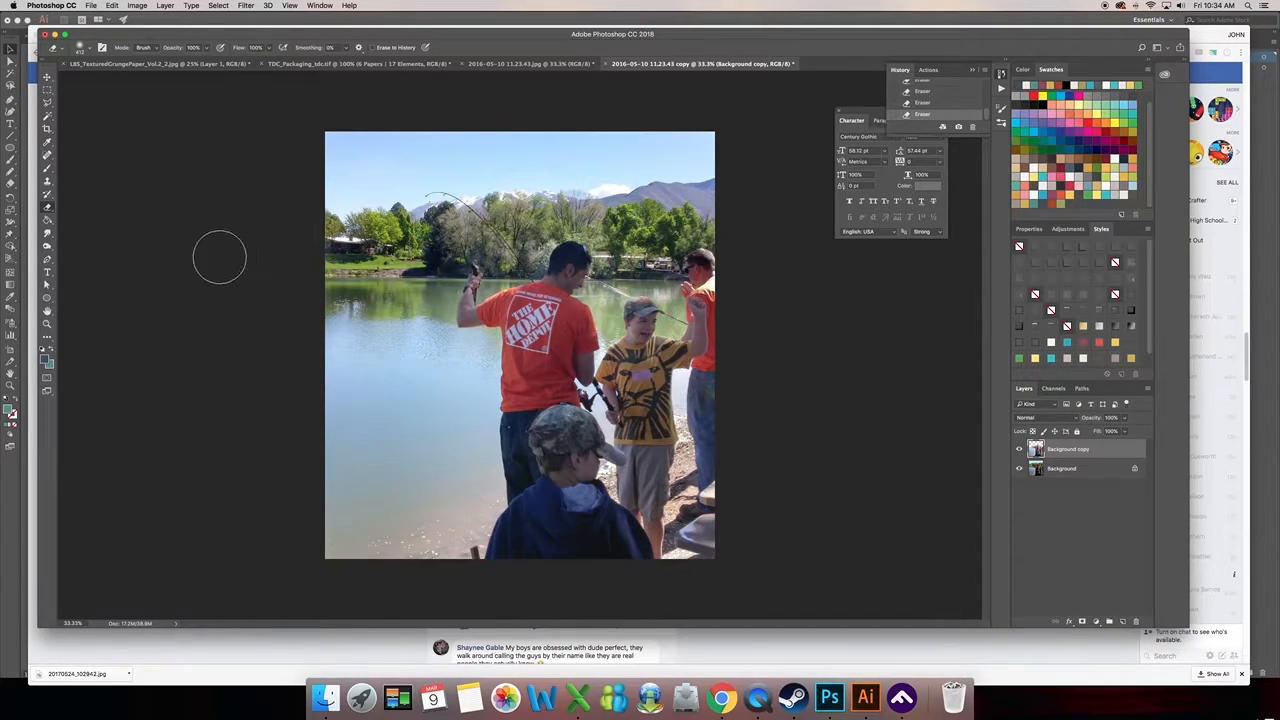
- Lower the Eraser's opacity, lightly erase over the lake water, and switch back to the Move tool
click(206, 47)
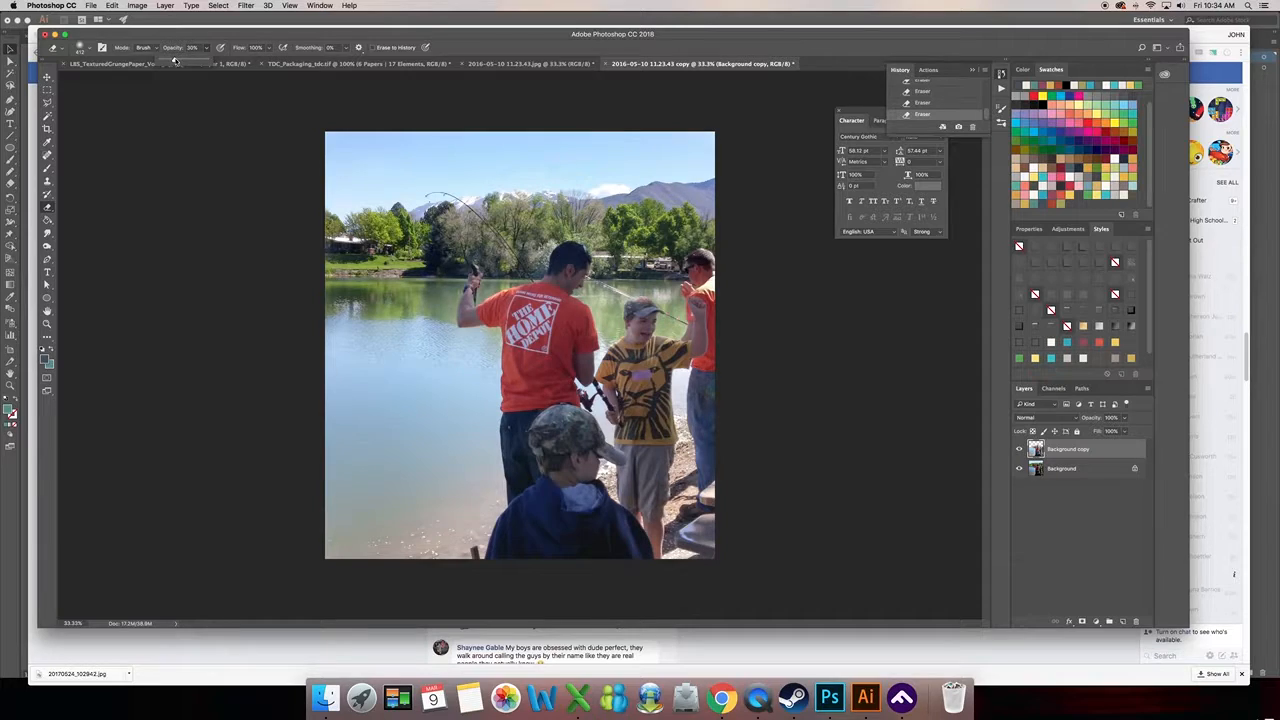
mouse_move(349, 313)
mouse_down()
mouse_move(328, 524)
mouse_move(403, 504)
mouse_move(384, 312)
mouse_move(356, 481)
mouse_move(384, 548)
mouse_move(407, 329)
mouse_move(433, 377)
mouse_move(431, 571)
mouse_move(476, 351)
mouse_move(456, 347)
mouse_move(470, 477)
mouse_move(460, 549)
mouse_move(422, 532)
mouse_move(412, 399)
mouse_move(434, 334)
mouse_up()
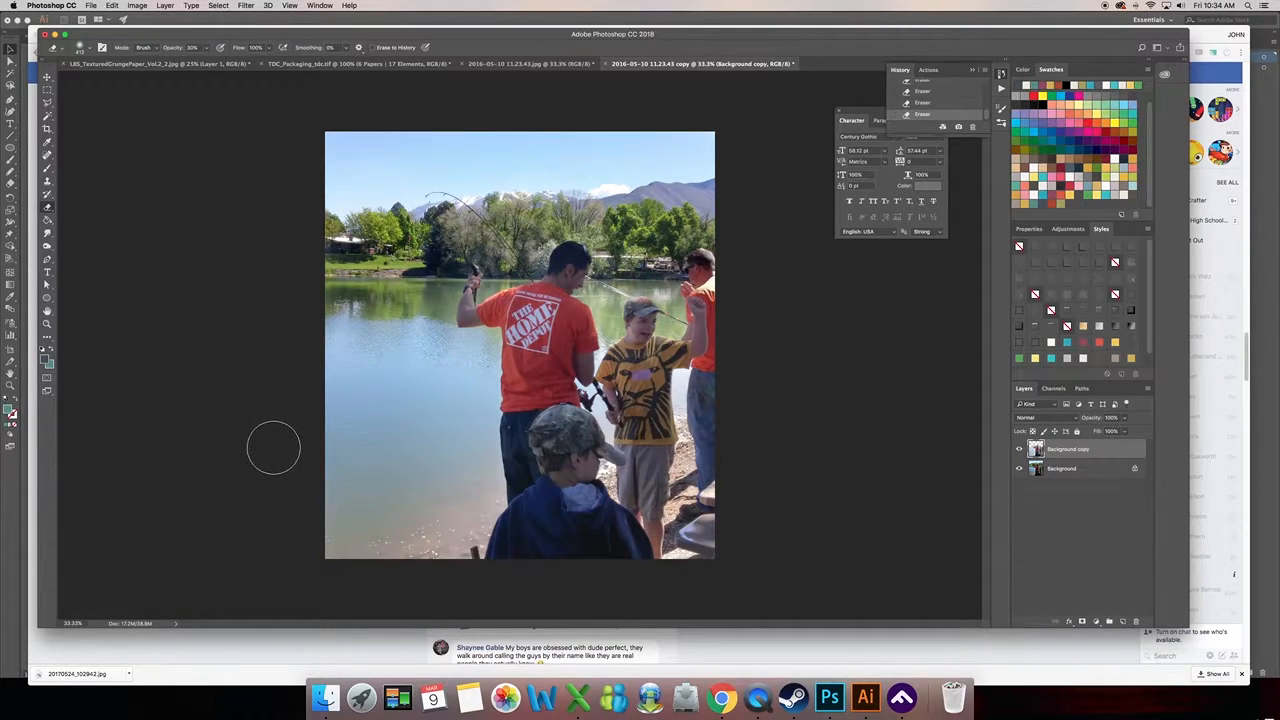
click(47, 77)
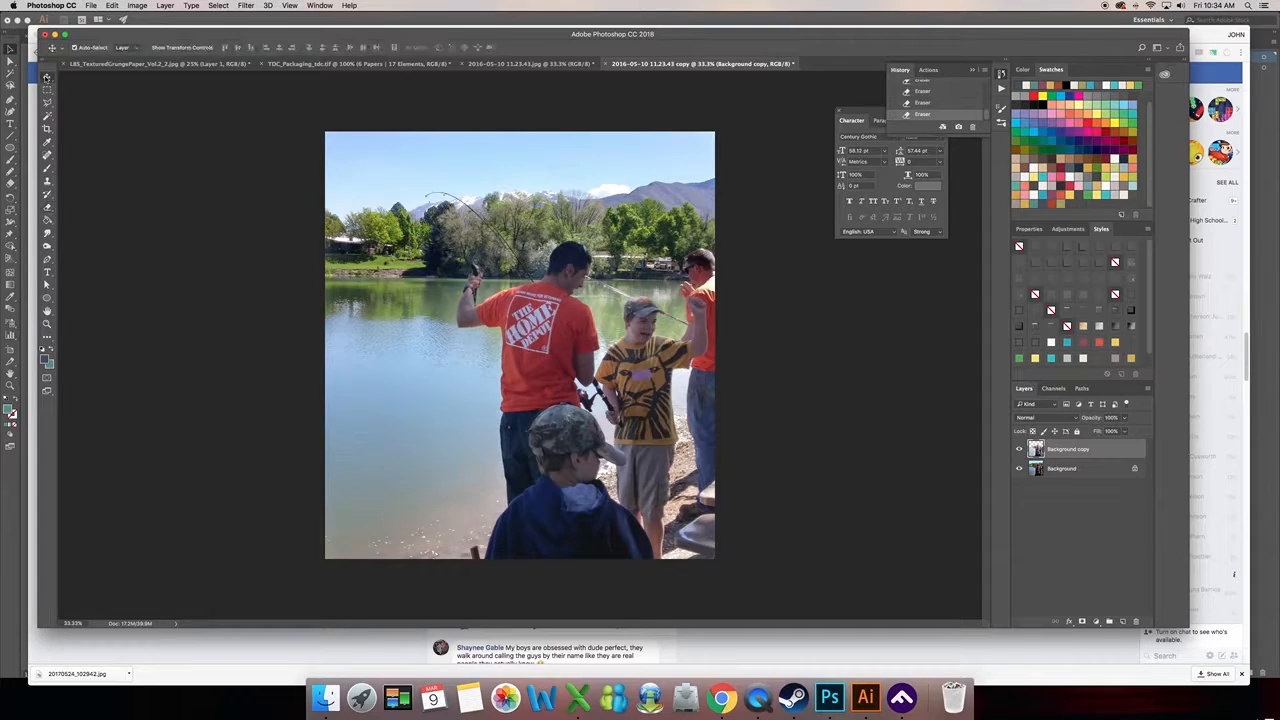
- Duplicate the partly erased Background copy layer, try Overlay, and blend the duplicate as Soft Light at about 60% opacity
drag(1102, 450, 1126, 621)
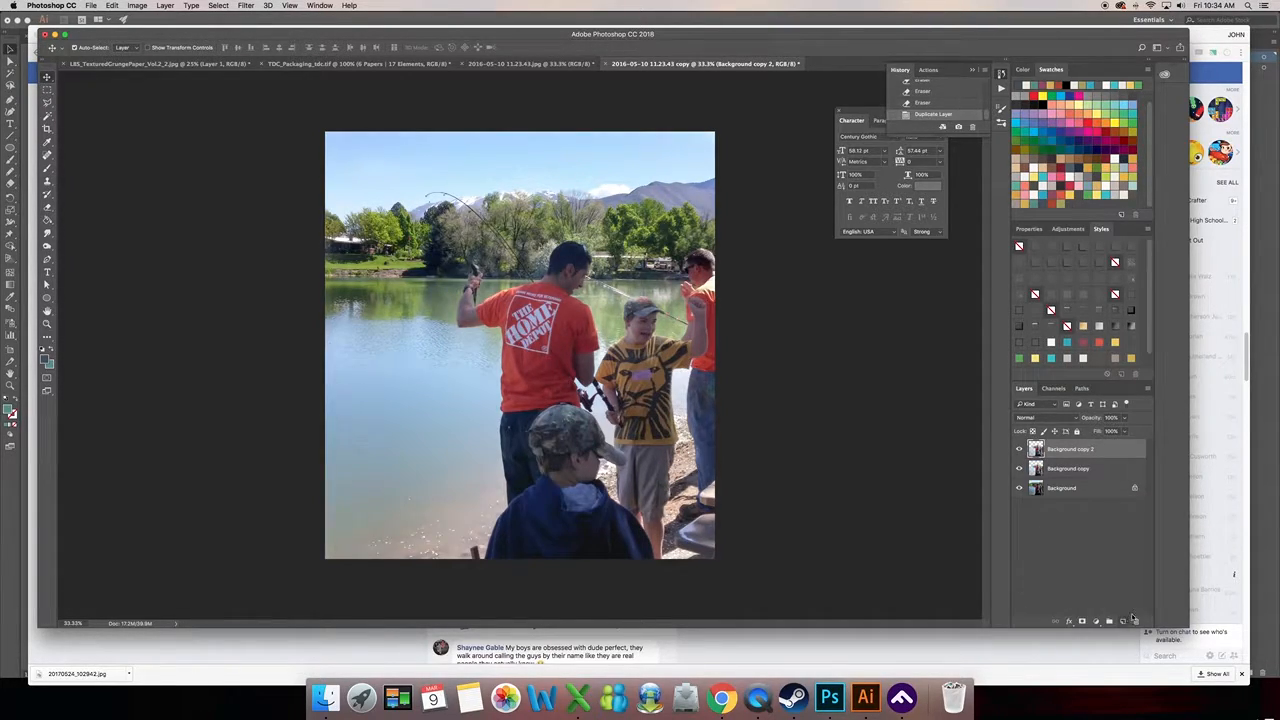
click(1043, 421)
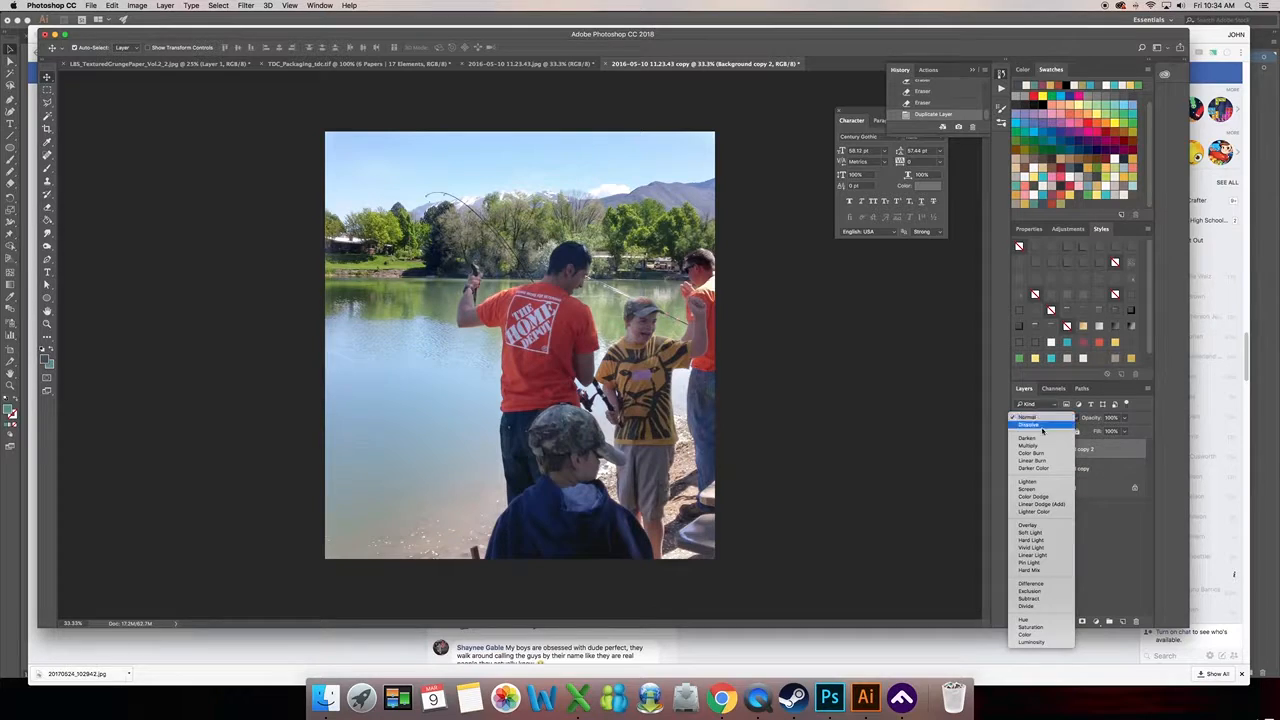
click(1043, 527)
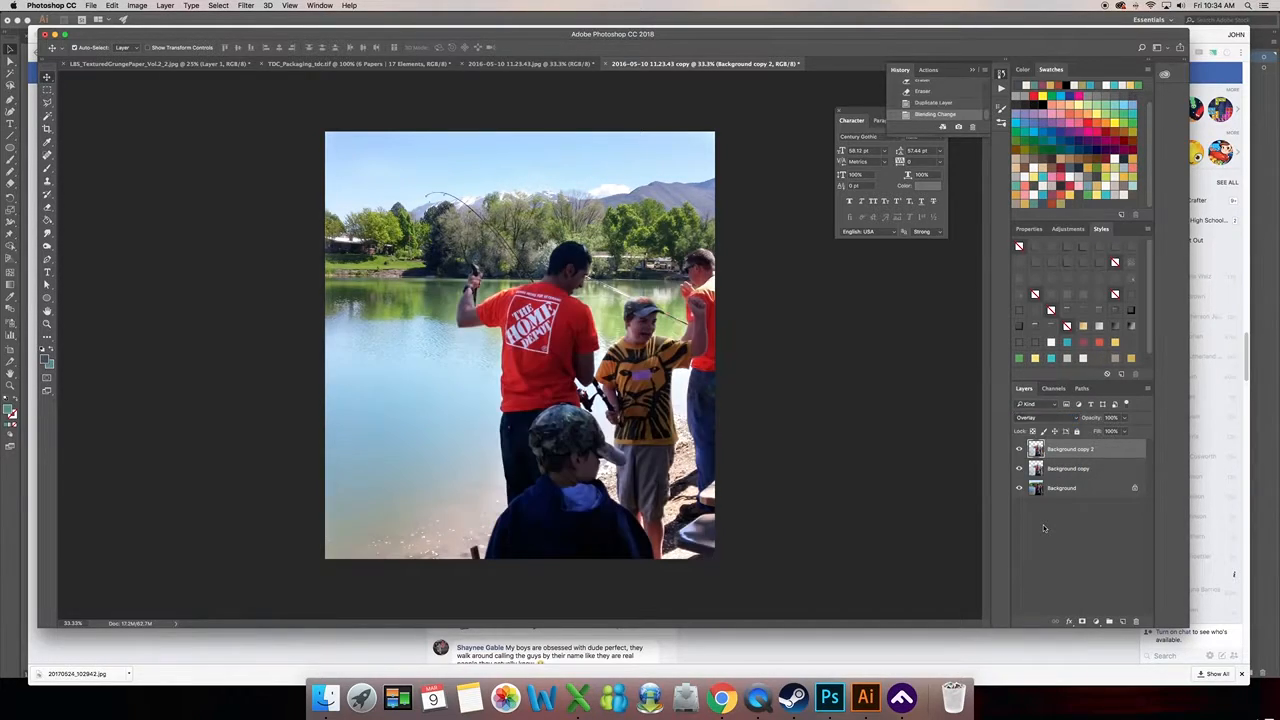
click(1045, 420)
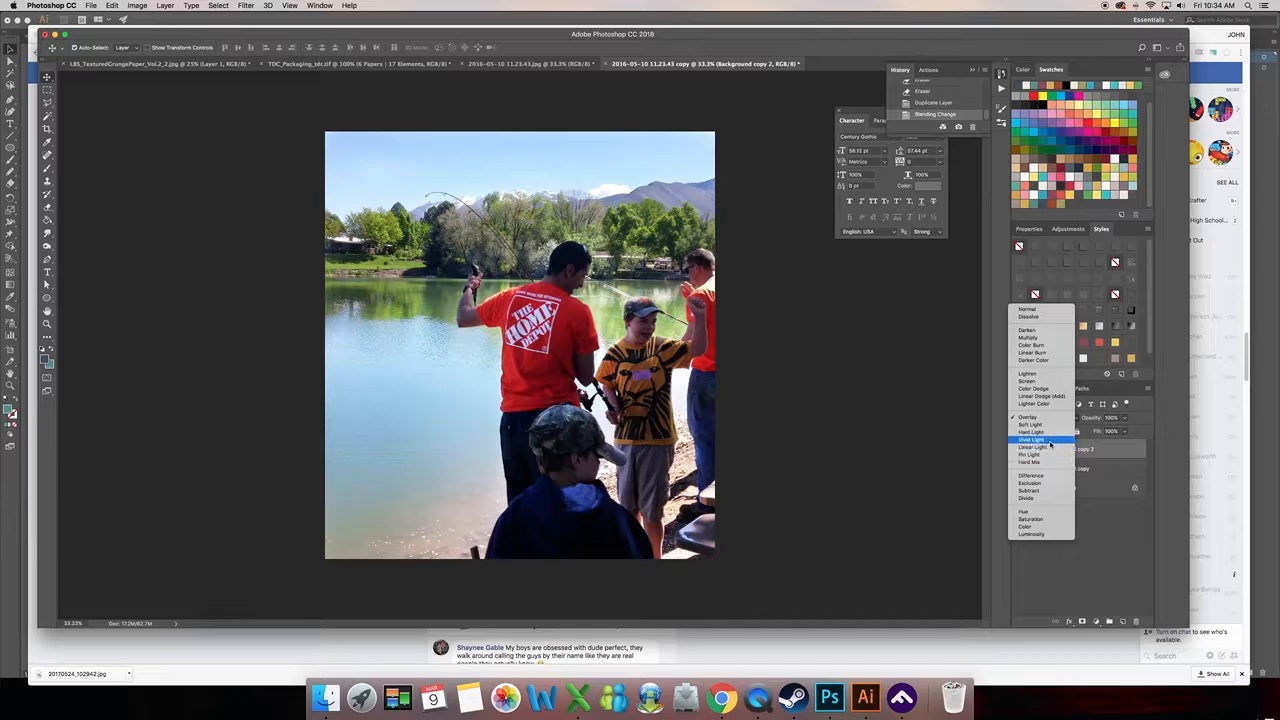
click(1049, 429)
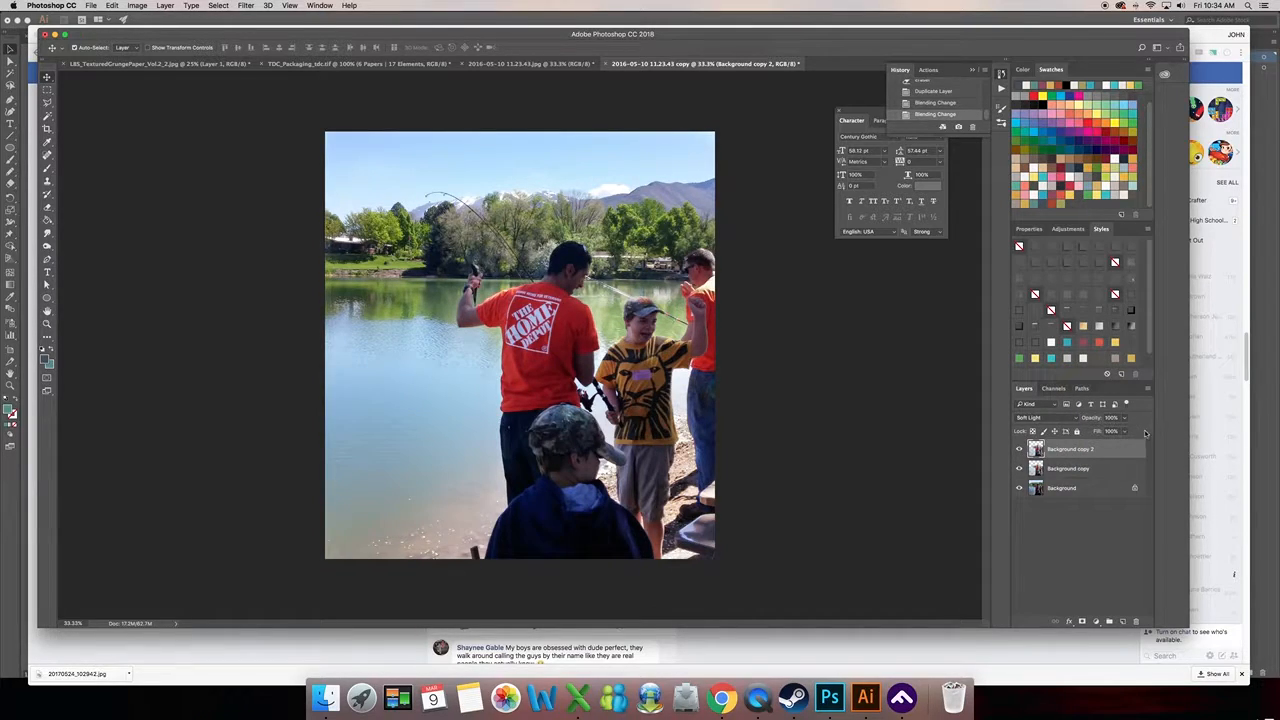
click(1125, 418)
drag(1106, 431, 1099, 432)
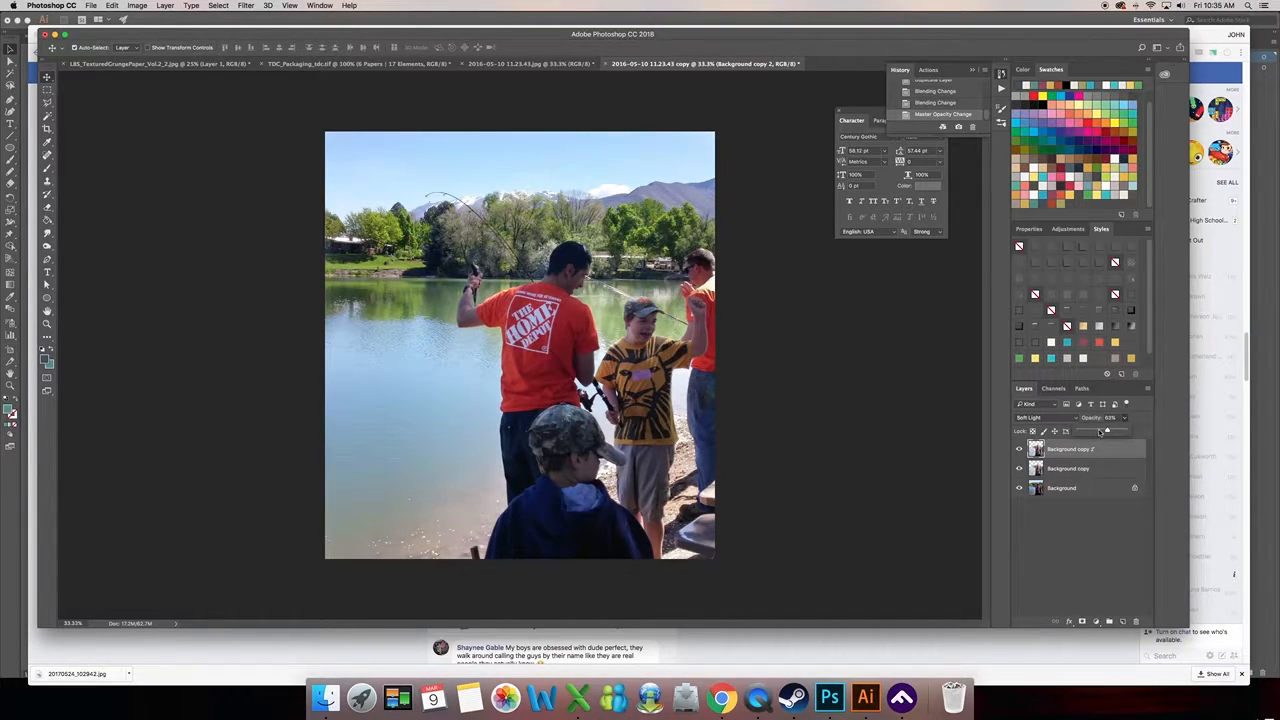
- Select the Background copy layer and compare the edited copy with the original photo
right_click(1092, 469)
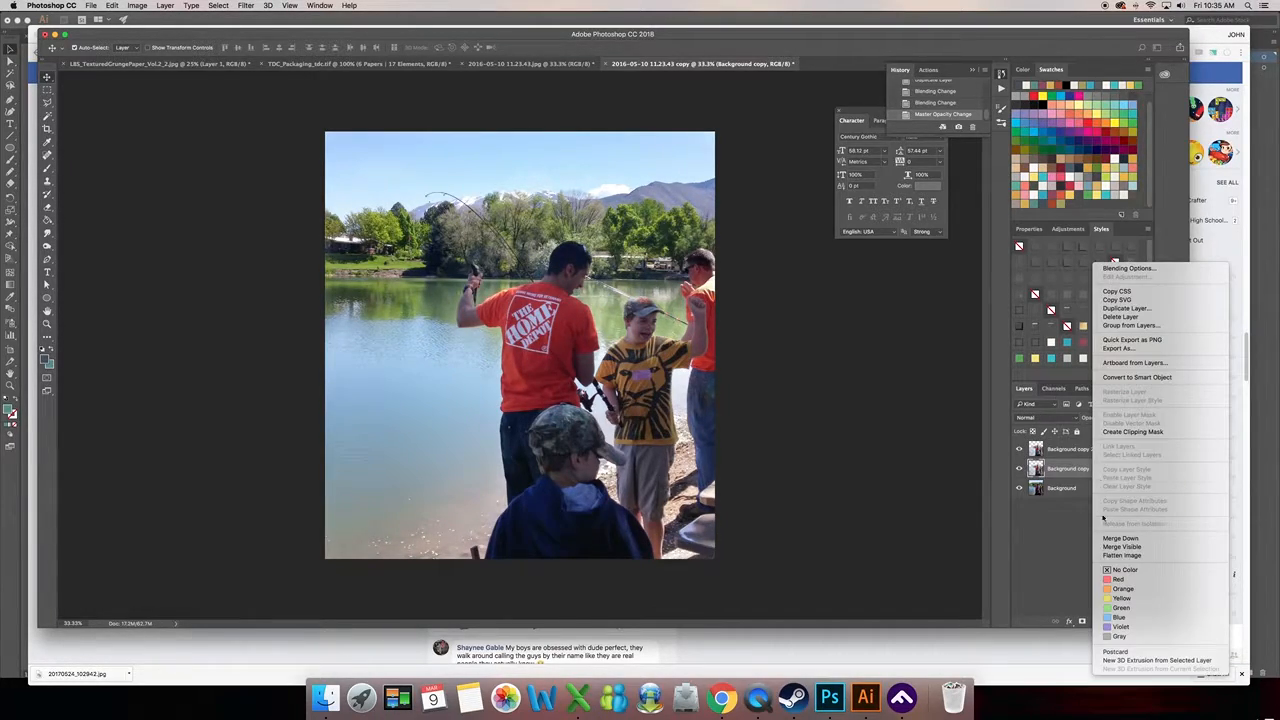
click(1078, 499)
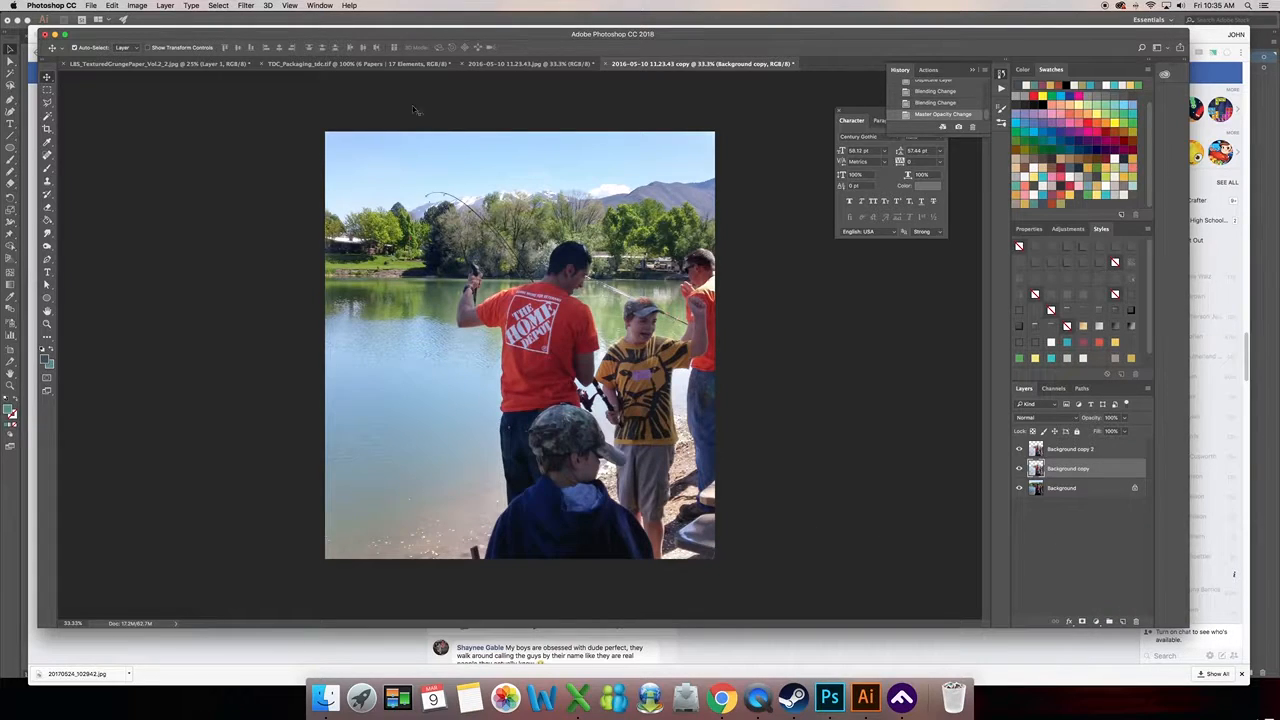
click(491, 64)
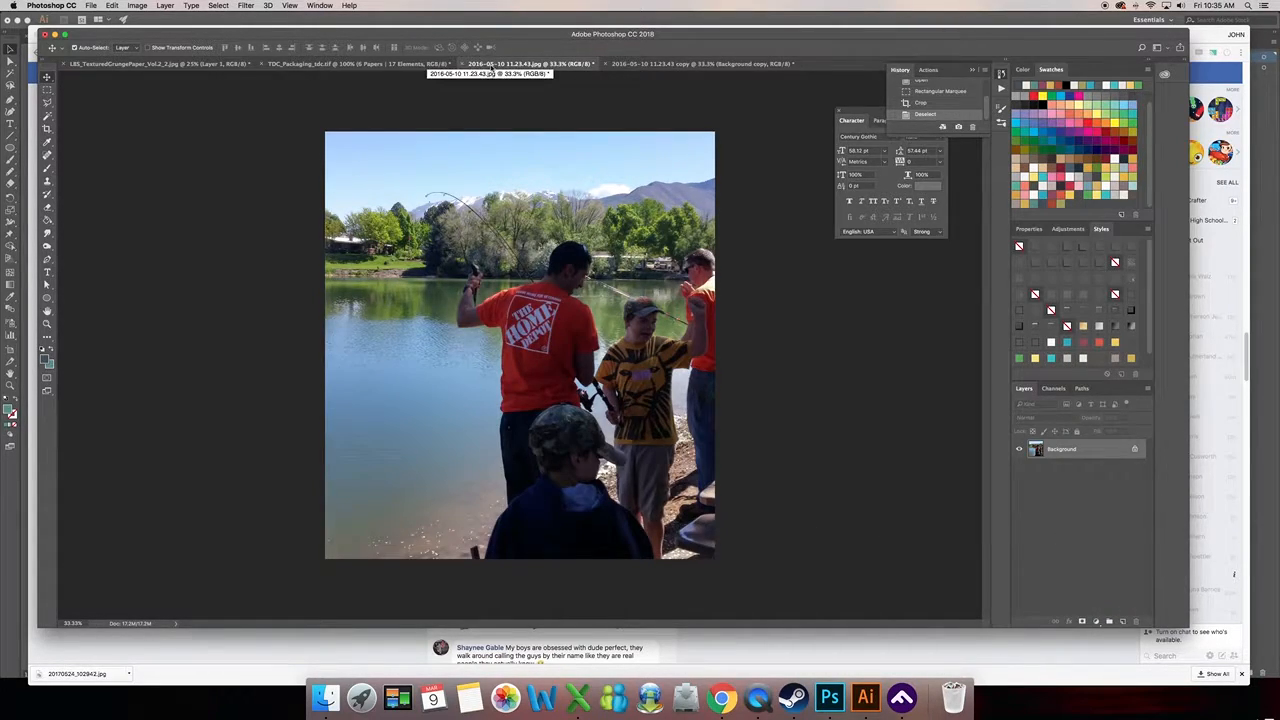
click(697, 64)
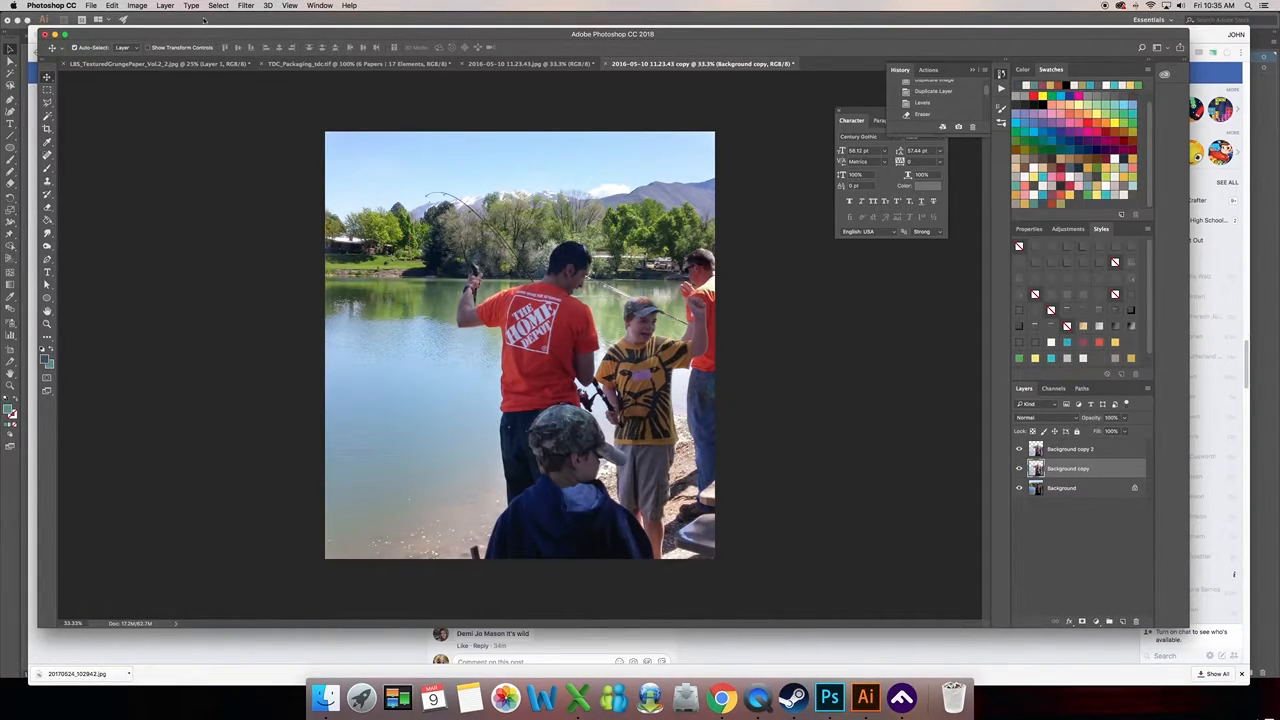
click(139, 8)
click(362, 96)
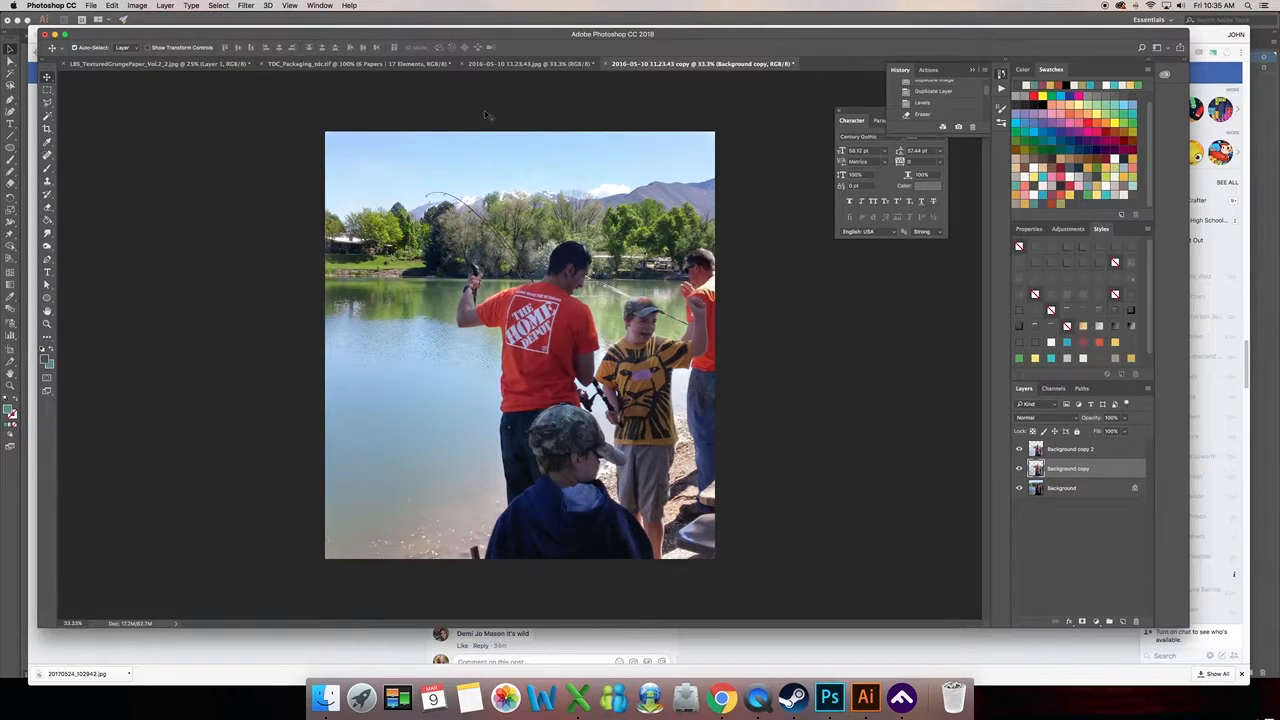